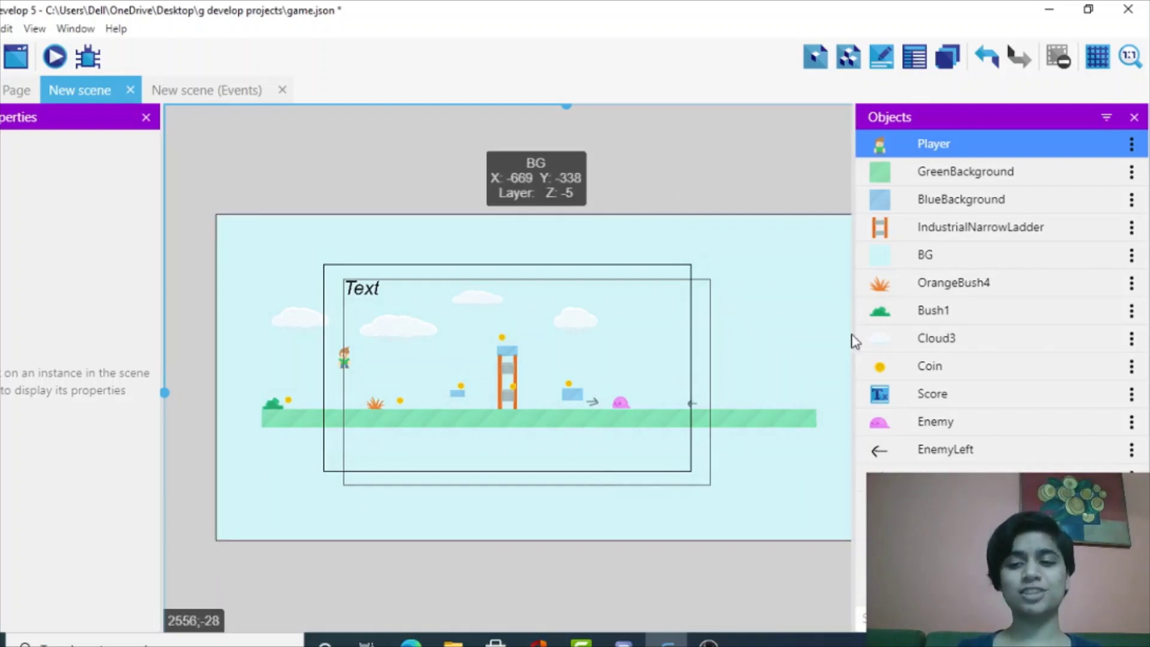
Step: Add an object variable hasKey with starting value 0 to the Player object
{"action": "right_click", "coordinate": [871, 149]}
{"action": "left_click", "coordinate": [1037, 192]}
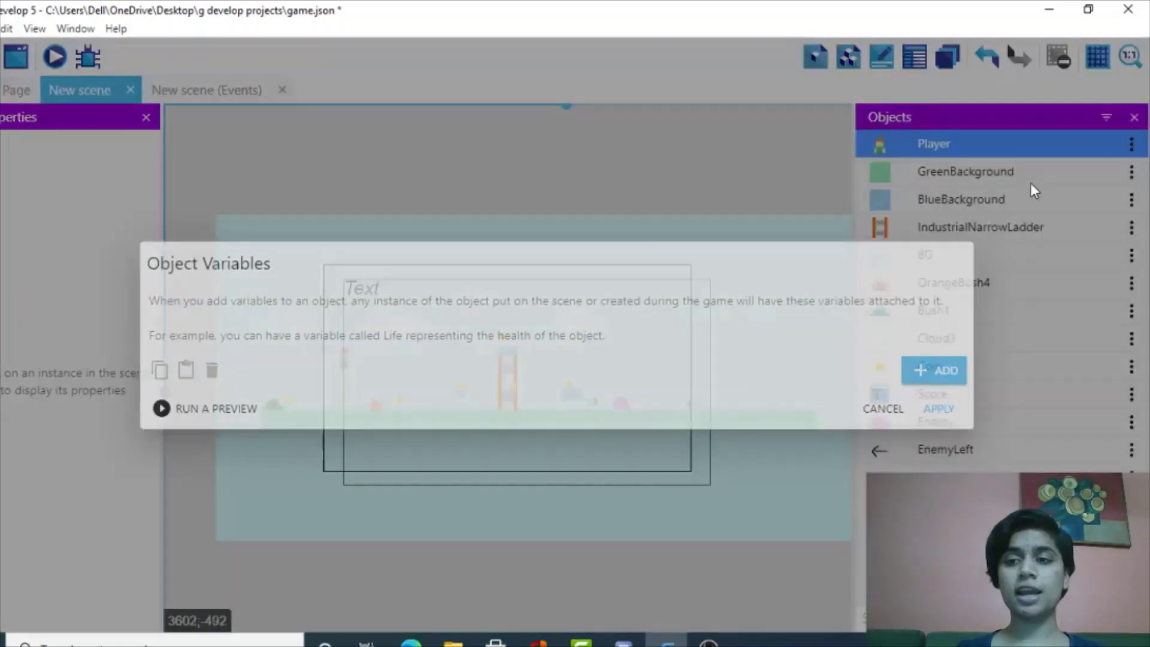
{"action": "left_click", "coordinate": [935, 373]}
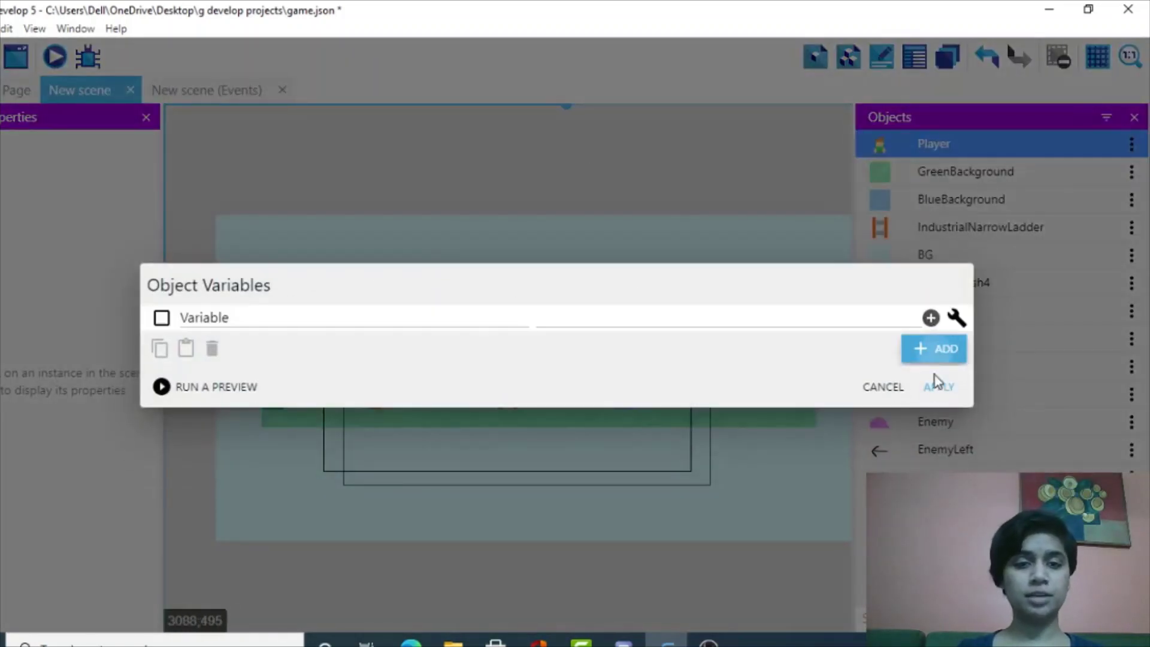
{"action": "double_click", "coordinate": [226, 319]}
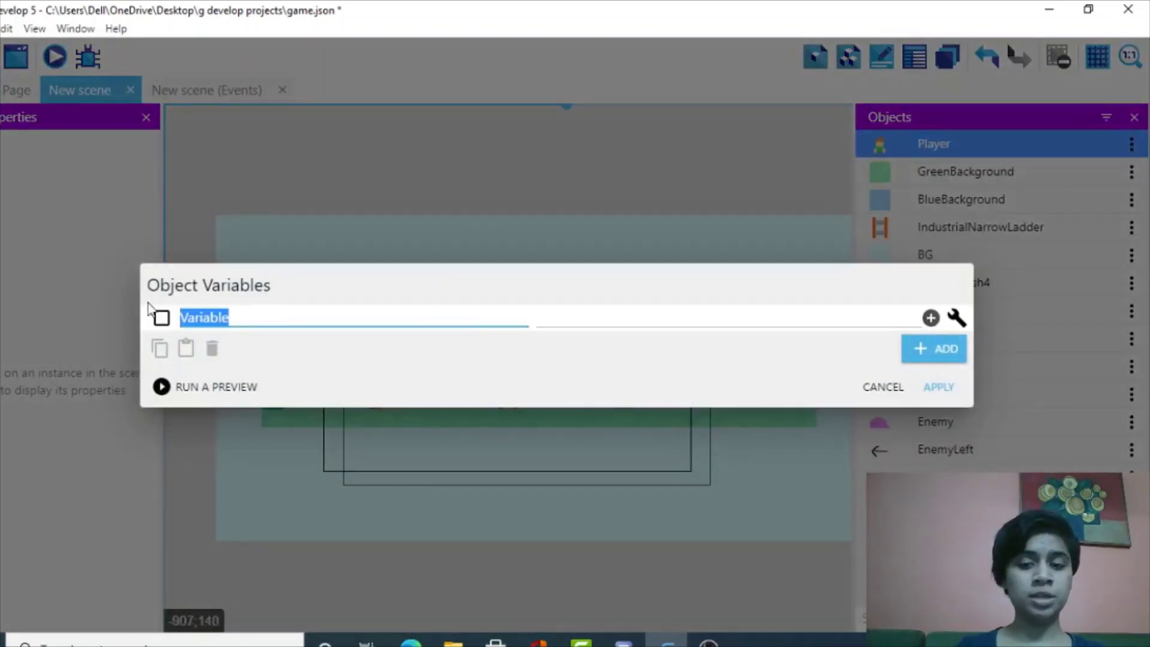
{"action": "key", "text": "BackSpace"}
{"action": "type", "text": "hasKey"}
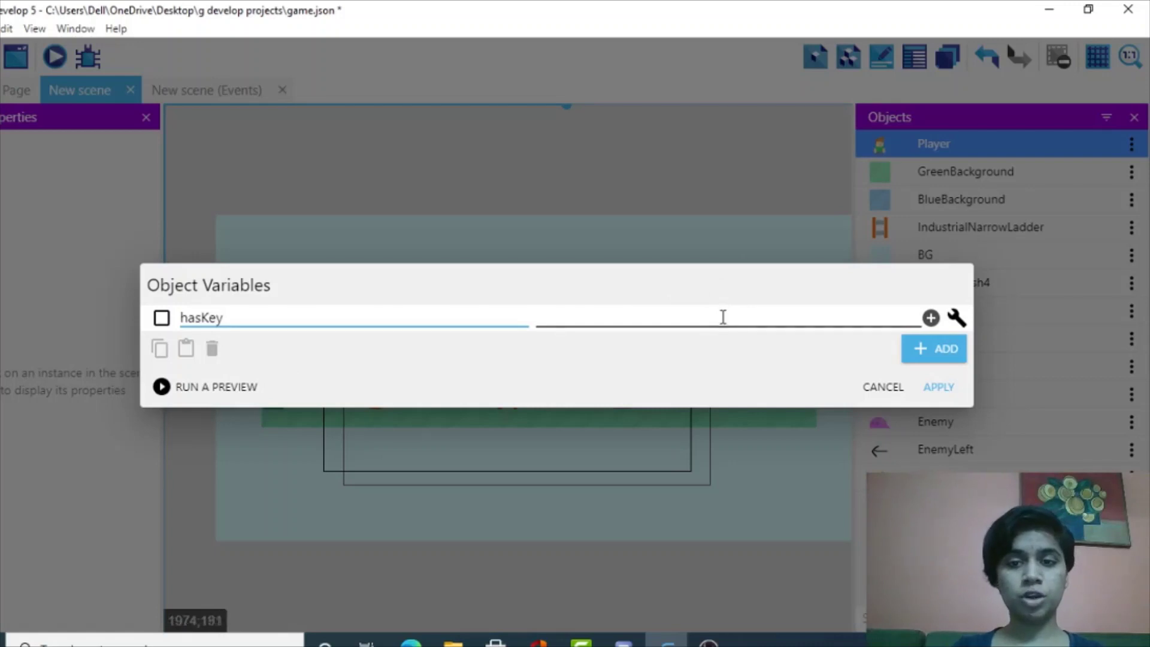
{"action": "left_click", "coordinate": [722, 318]}
{"action": "type", "text": "0"}
{"action": "left_click", "coordinate": [955, 387]}
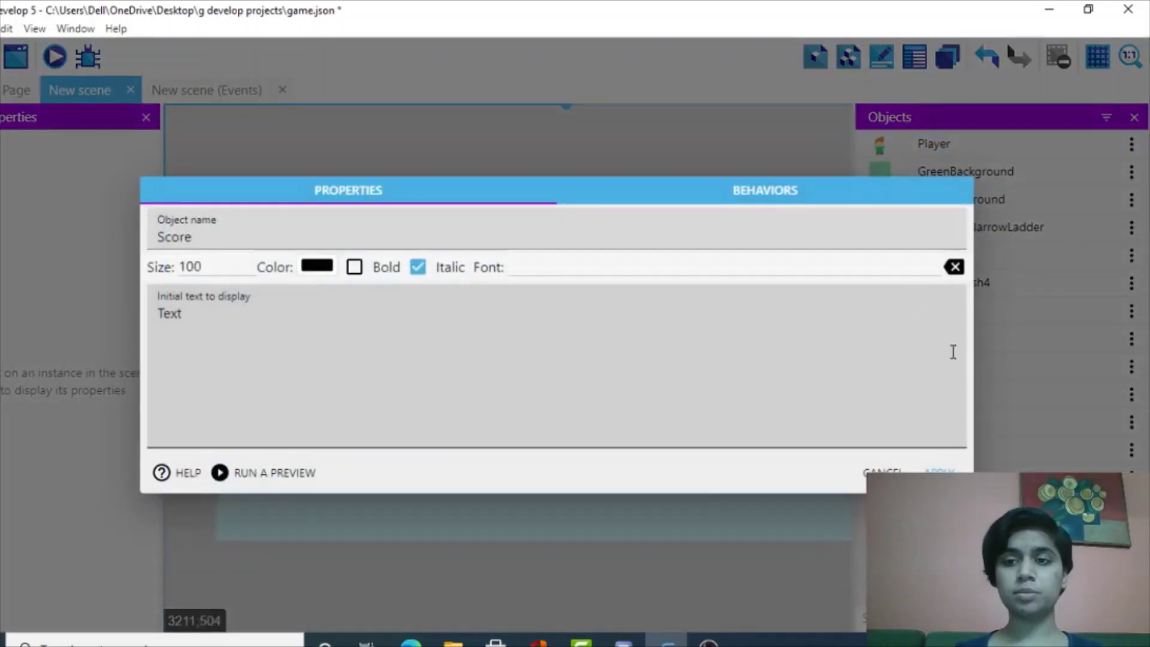
{"action": "left_click", "coordinate": [940, 472]}
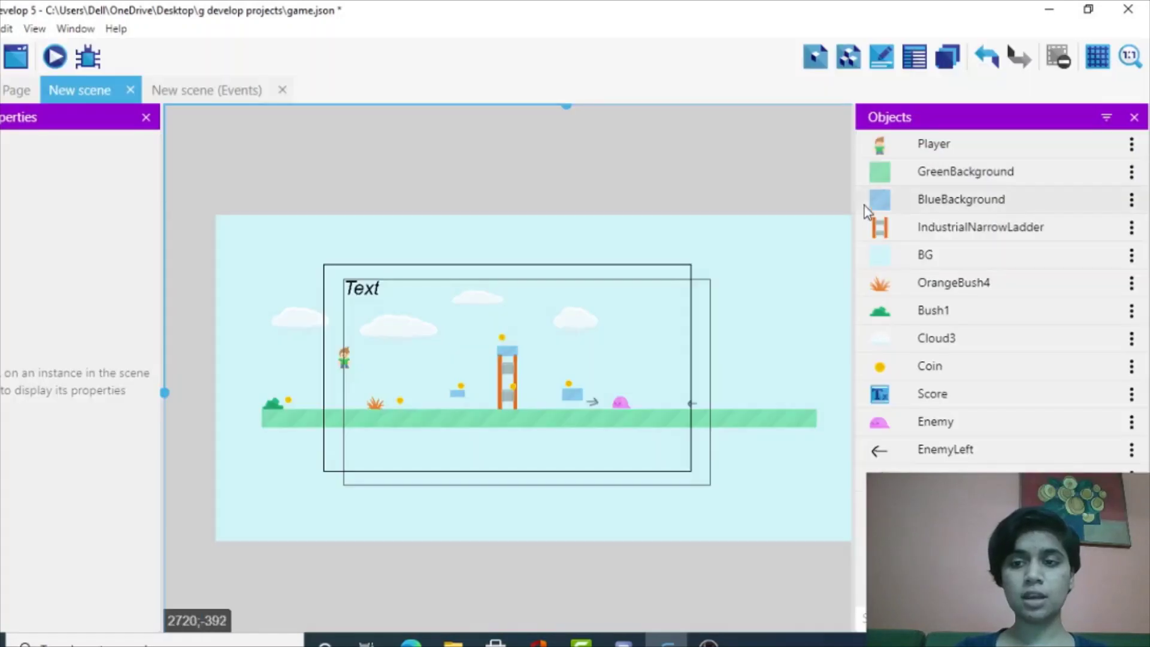
Step: Create a new sprite object and name it Key
{"action": "left_click", "coordinate": [898, 503]}
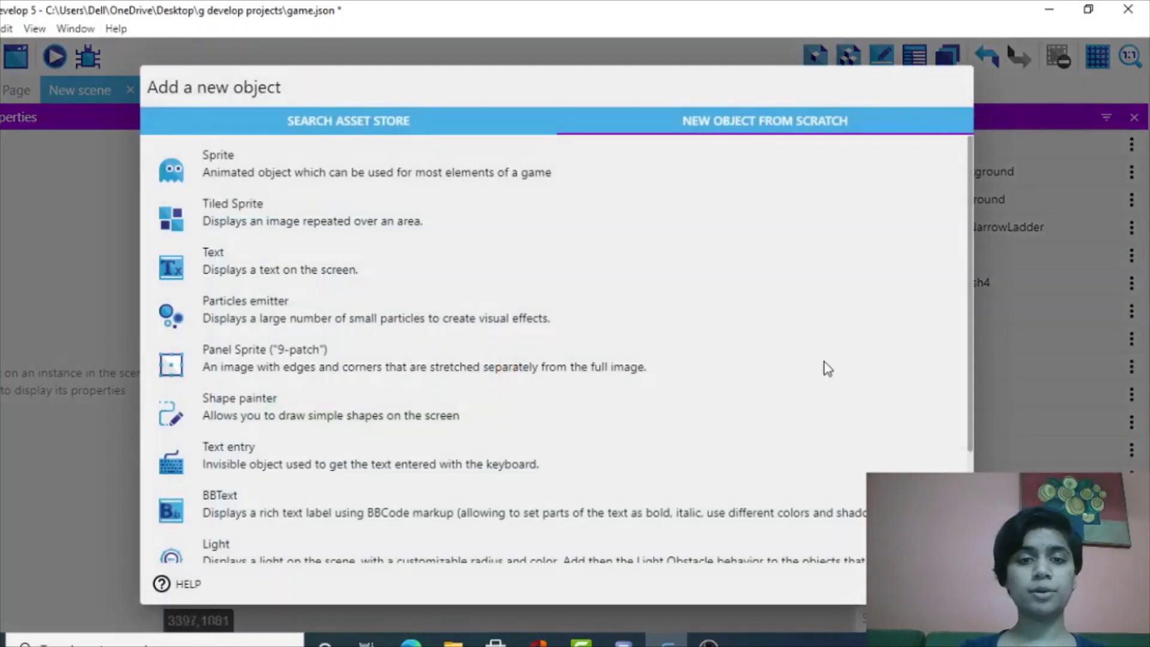
{"action": "left_click", "coordinate": [386, 170]}
{"action": "double_click", "coordinate": [280, 292]}
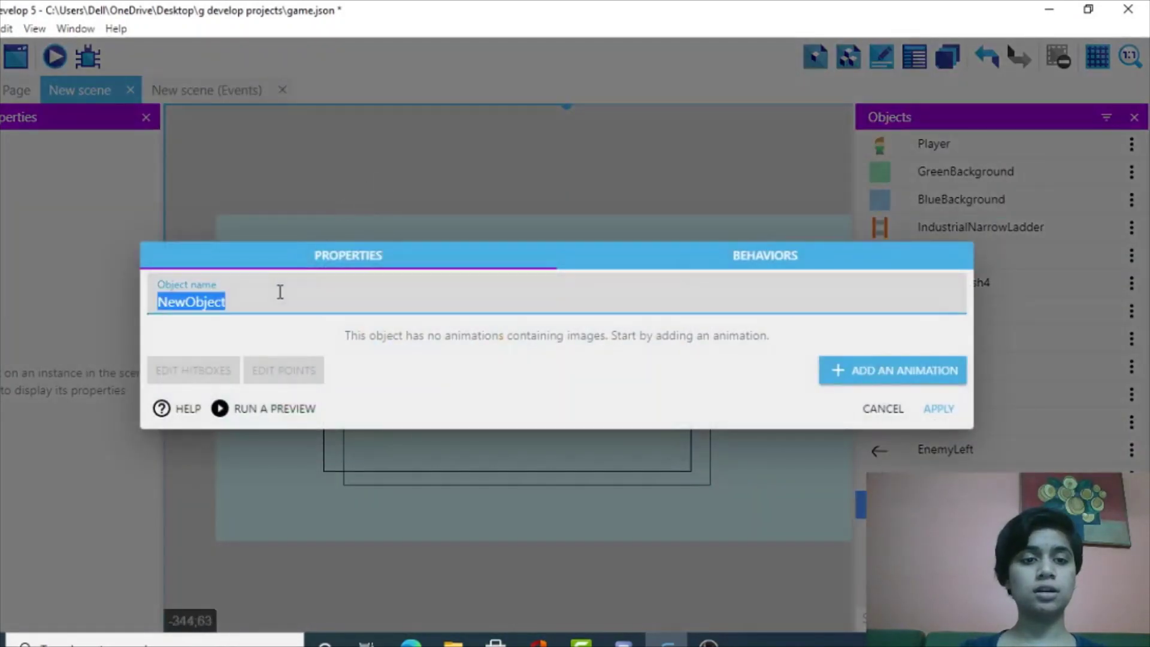
{"action": "key", "text": "BackSpace"}
{"action": "type", "text": "Key"}
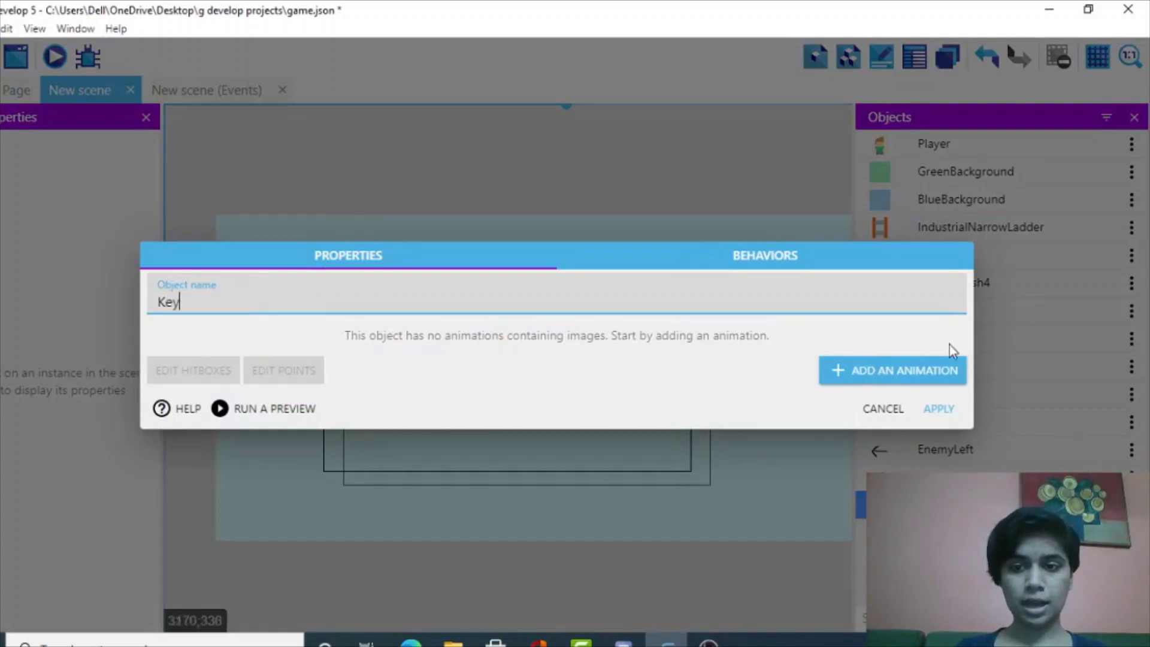
Step: Add an animation to Key and browse to the Base pack Items folder for its frame
{"action": "left_click", "coordinate": [919, 368]}
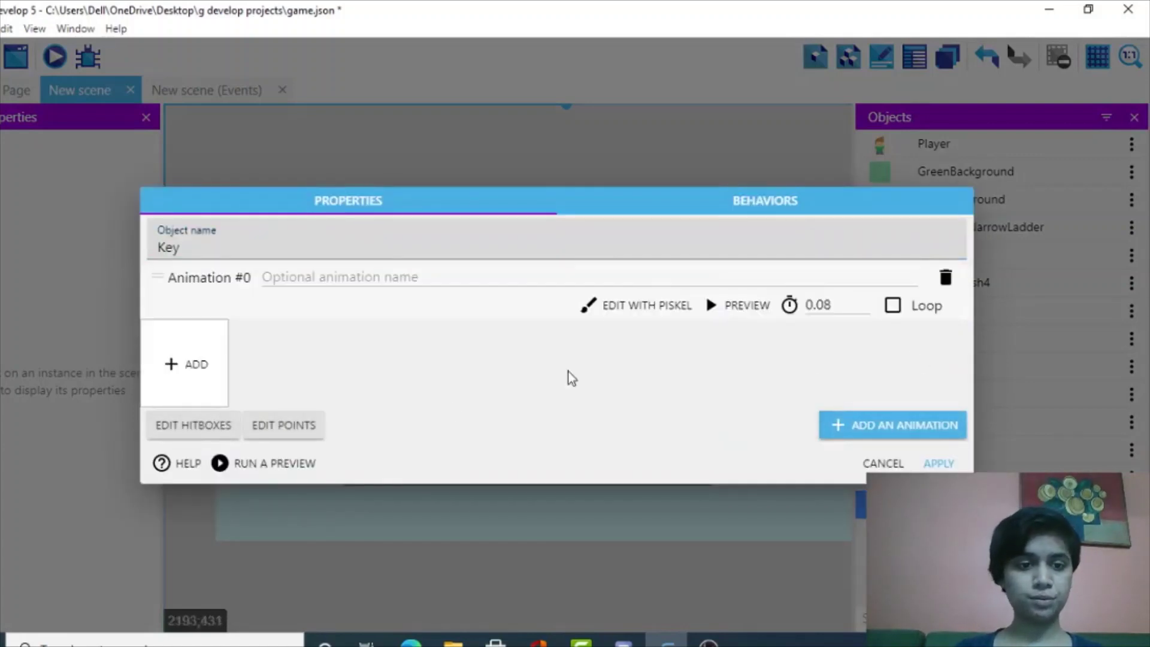
{"action": "left_click", "coordinate": [201, 372]}
{"action": "scroll", "coordinate": [213, 257], "scroll_direction": "down", "scroll_amount": 5}
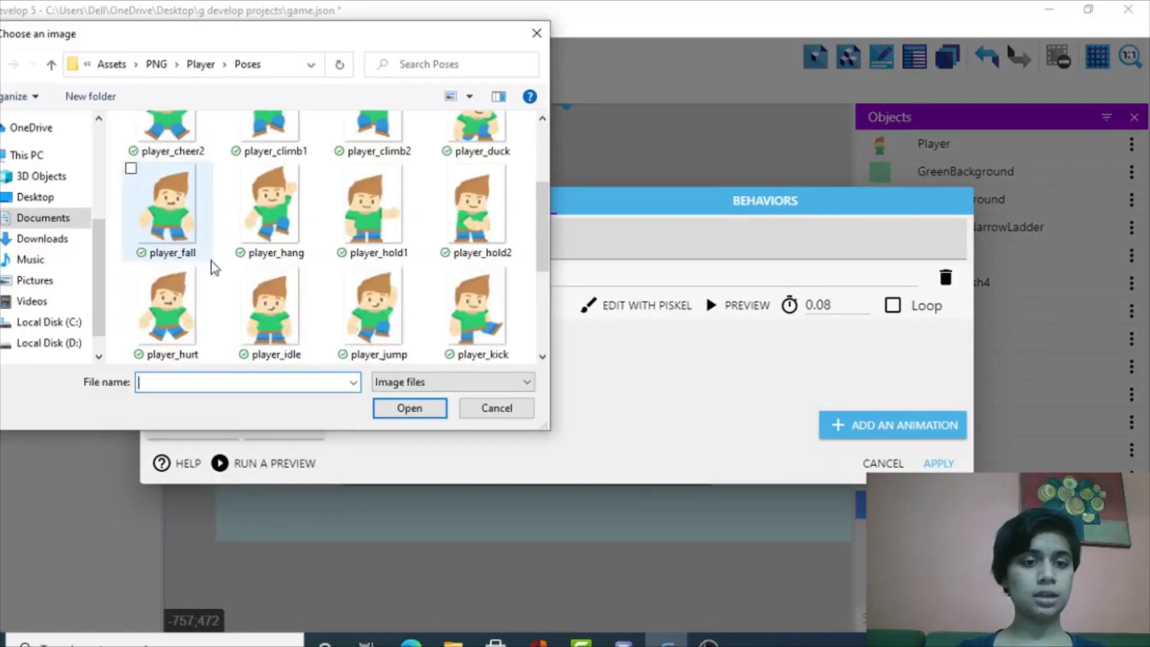
{"action": "left_click", "coordinate": [112, 65]}
{"action": "double_click", "coordinate": [165, 147]}
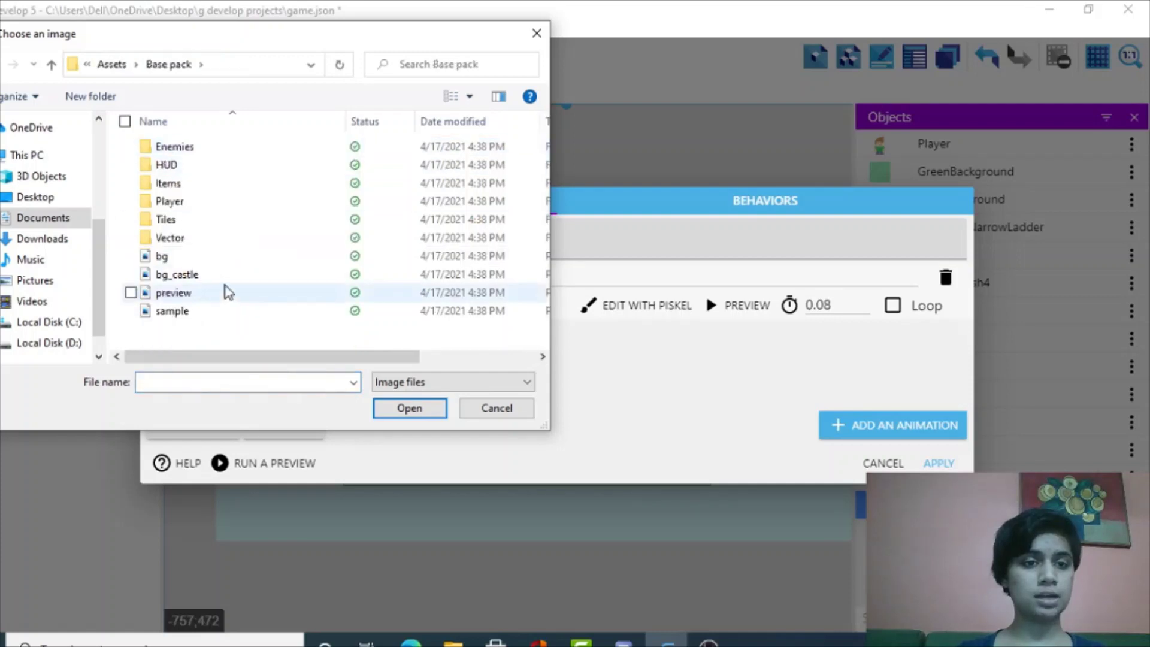
{"action": "double_click", "coordinate": [179, 183]}
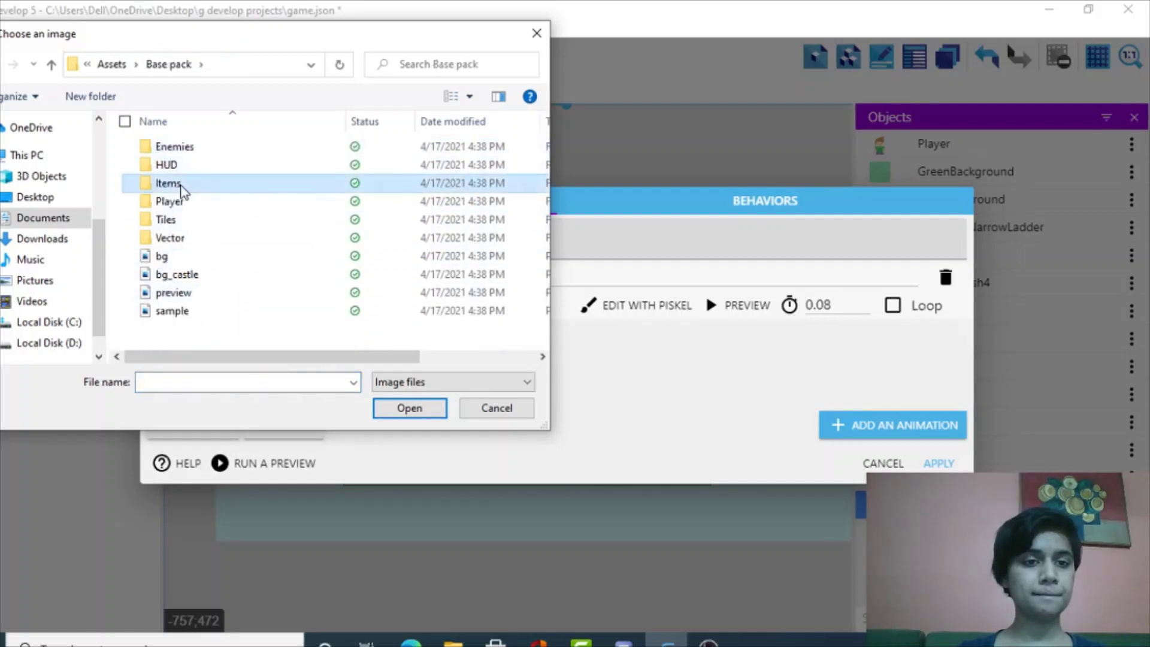
Step: Use keyYellow as the frame, copy it into the project, and save Key
{"action": "scroll", "coordinate": [240, 217], "scroll_direction": "down", "scroll_amount": 3}
{"action": "scroll", "coordinate": [237, 218], "scroll_direction": "down", "scroll_amount": 6}
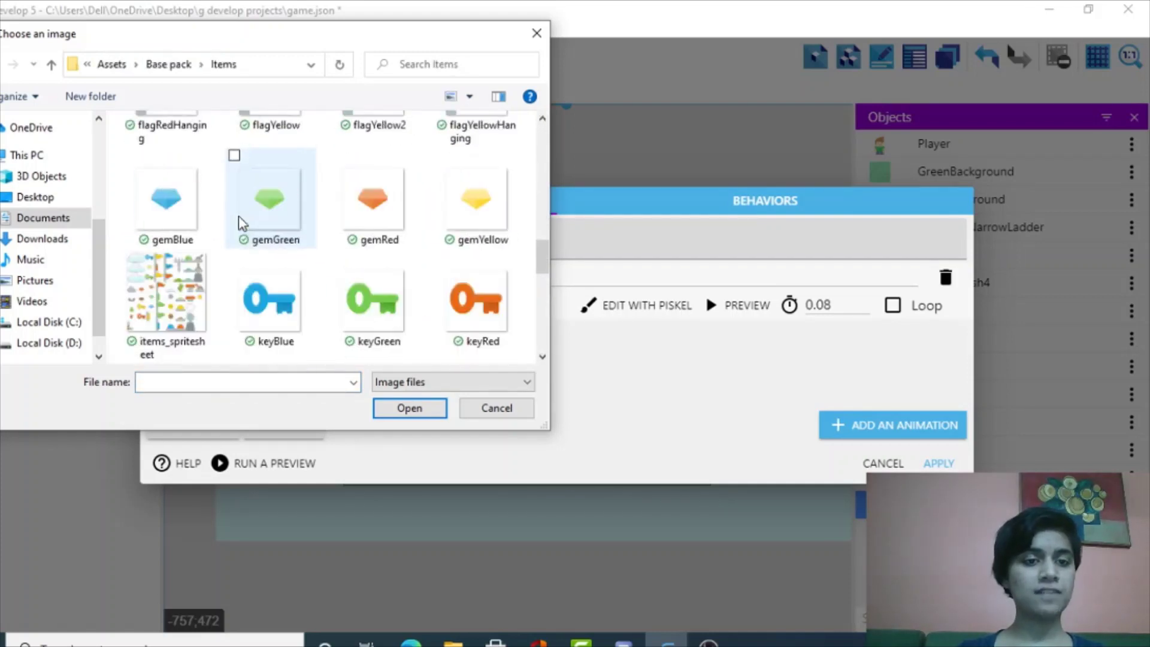
{"action": "scroll", "coordinate": [239, 218], "scroll_direction": "down", "scroll_amount": 4}
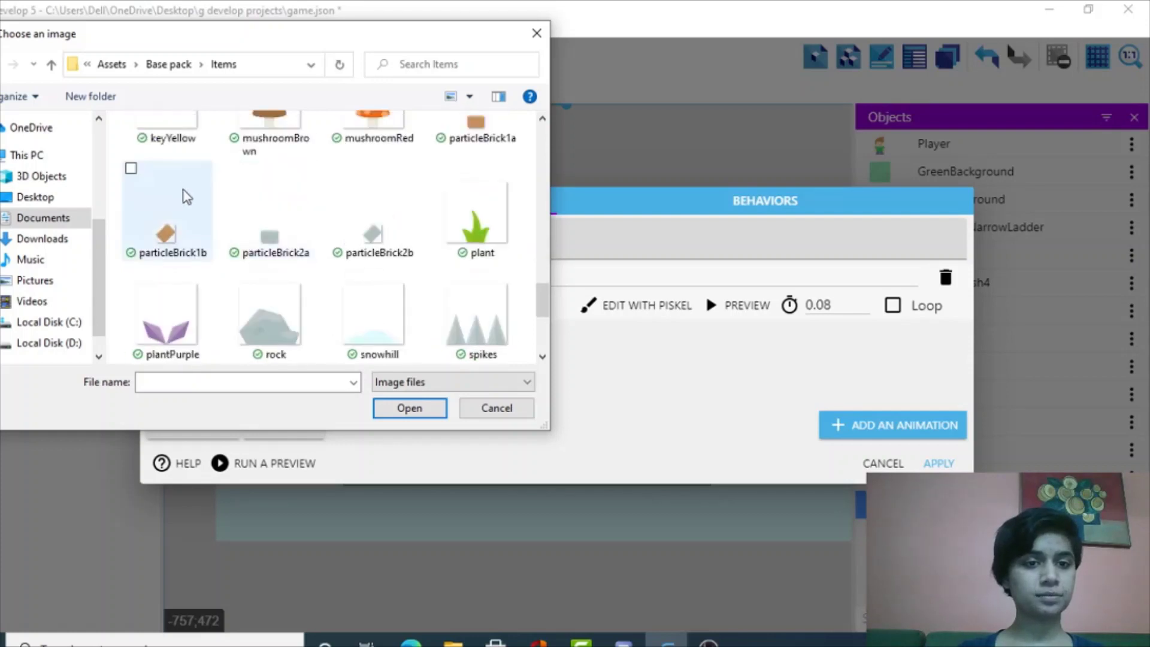
{"action": "scroll", "coordinate": [187, 198], "scroll_direction": "up", "scroll_amount": 2}
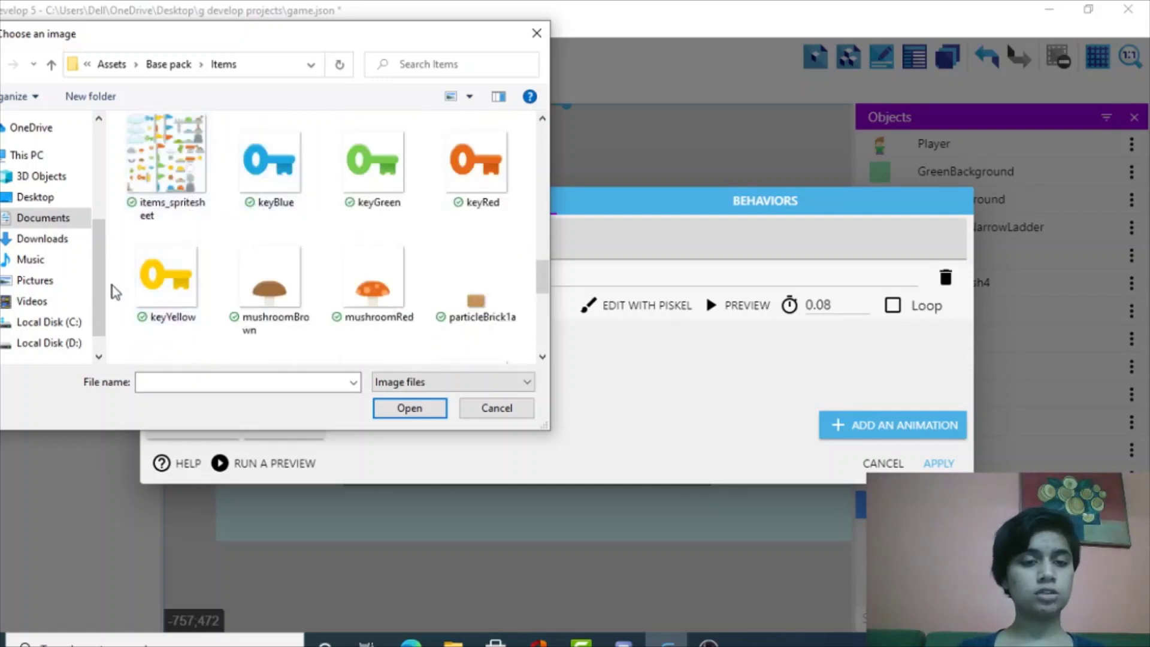
{"action": "left_click", "coordinate": [171, 277]}
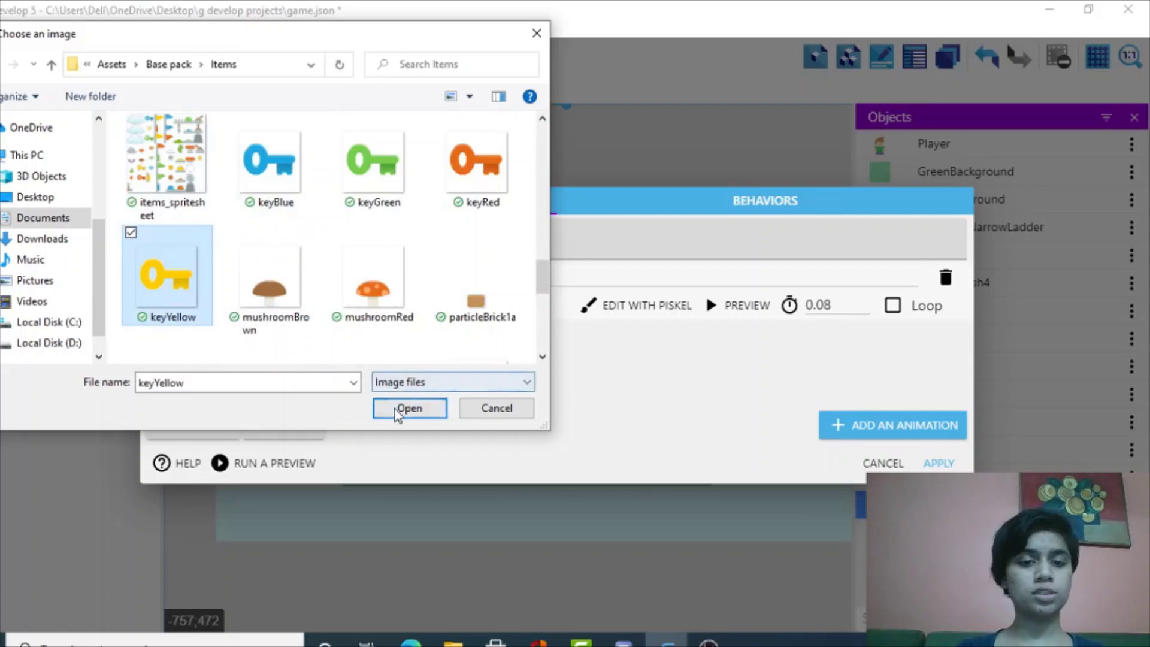
{"action": "left_click", "coordinate": [410, 408]}
{"action": "left_click", "coordinate": [661, 331]}
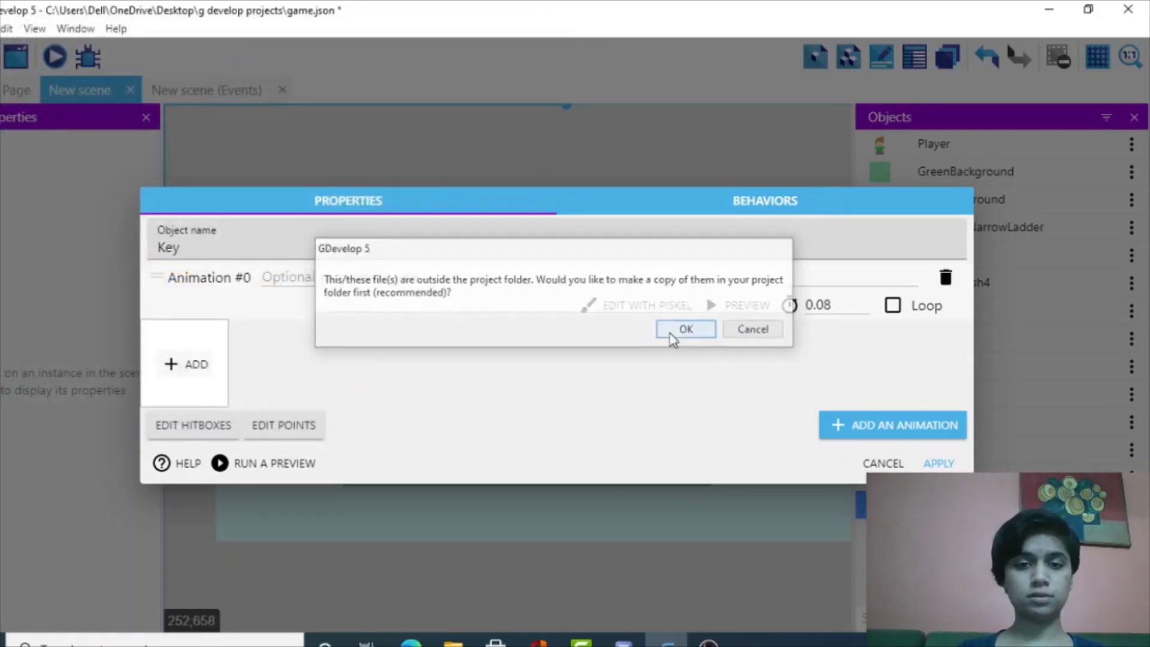
{"action": "left_click", "coordinate": [942, 462]}
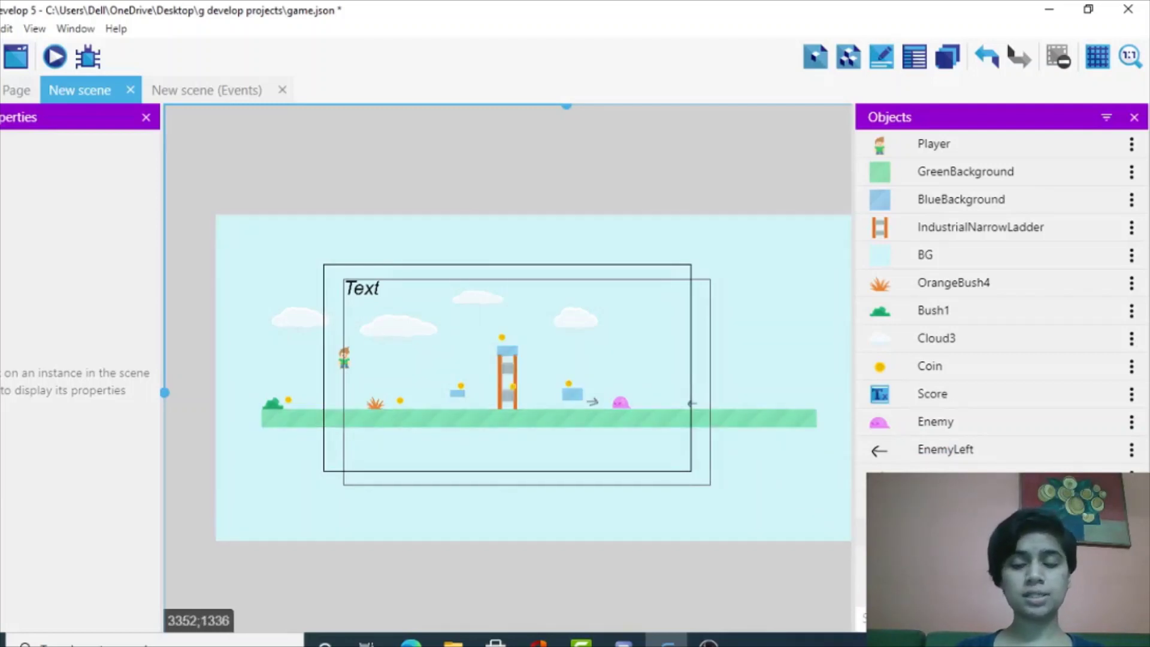
{"action": "left_click", "coordinate": [1001, 617]}
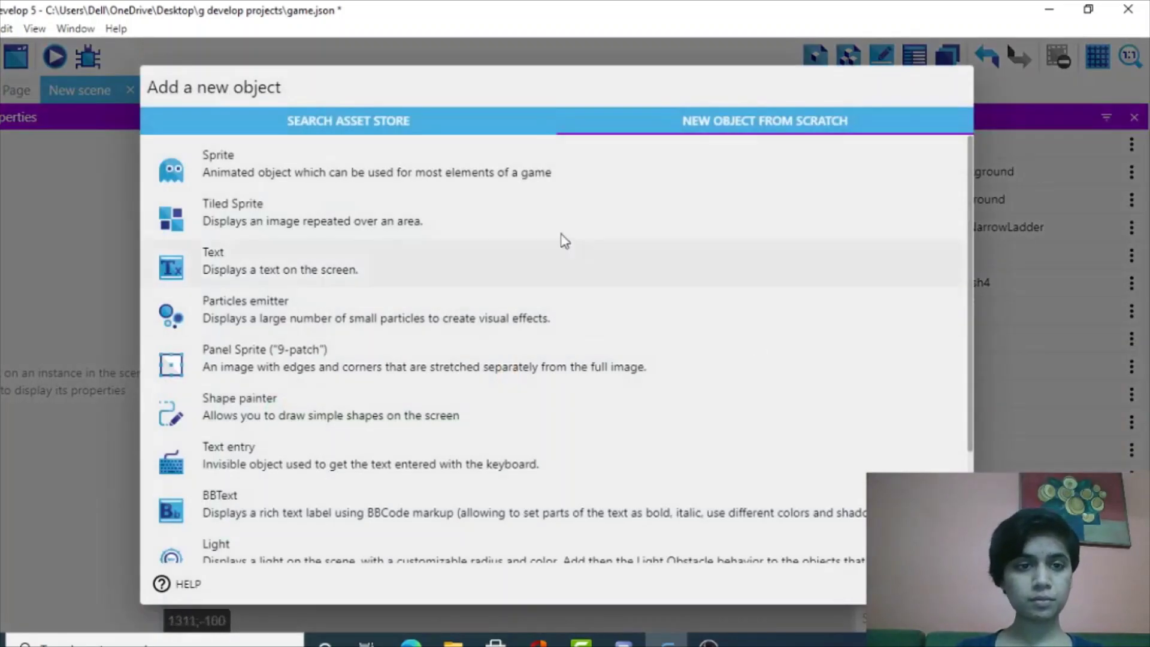
Step: Create a new sprite object named Door
{"action": "left_click", "coordinate": [452, 175]}
{"action": "double_click", "coordinate": [429, 299]}
{"action": "key", "text": "BackSpace"}
{"action": "type", "text": "Door"}
Step: Add an animation to Door and browse to the Base pack Tiles folder for its frame
{"action": "left_click", "coordinate": [897, 372]}
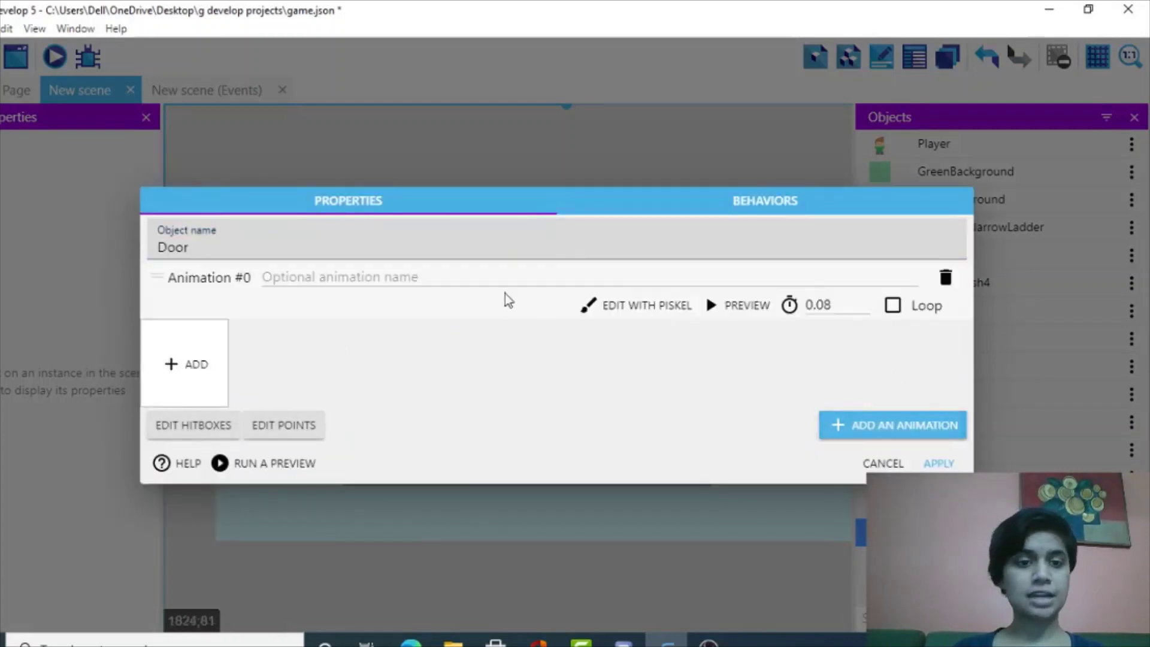
{"action": "left_click", "coordinate": [214, 367]}
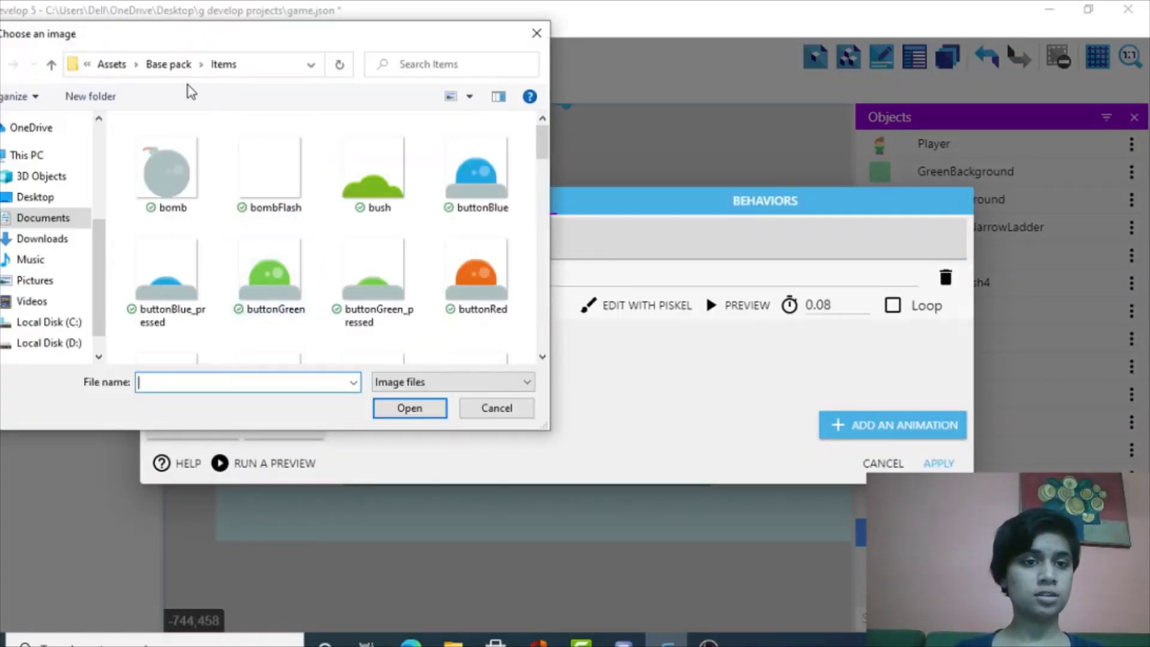
{"action": "left_click", "coordinate": [174, 66]}
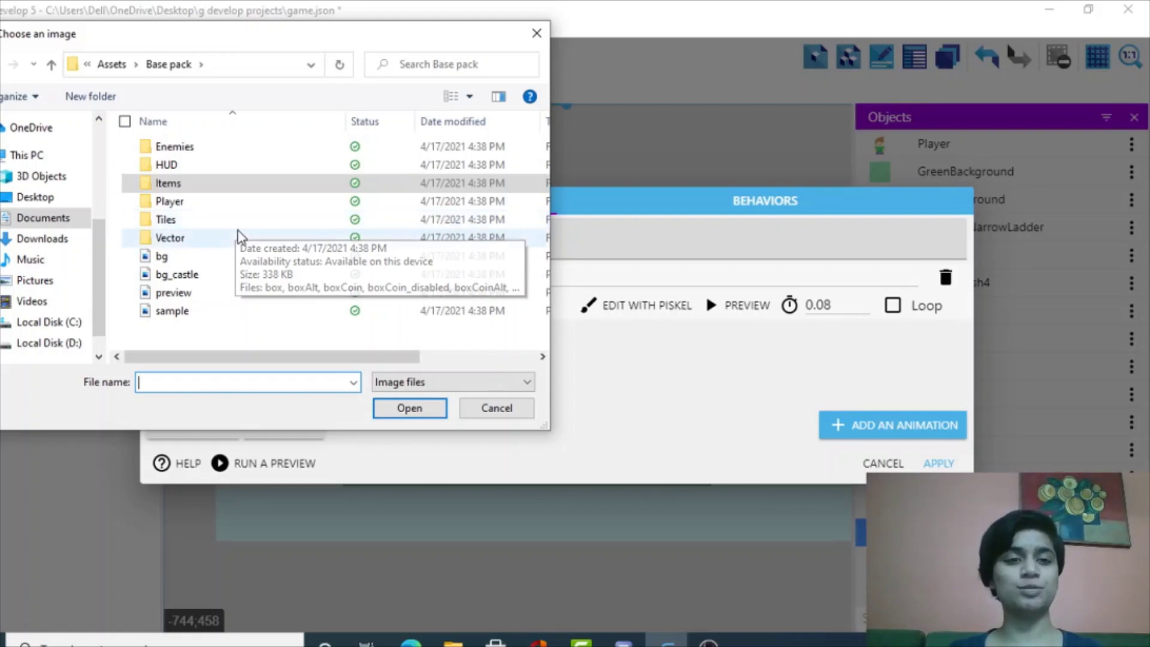
{"action": "double_click", "coordinate": [171, 220]}
Step: Use door_closedMid as the frame, copy it into the project, and apply
{"action": "scroll", "coordinate": [226, 267], "scroll_direction": "down", "scroll_amount": 3}
{"action": "scroll", "coordinate": [235, 266], "scroll_direction": "down", "scroll_amount": 10}
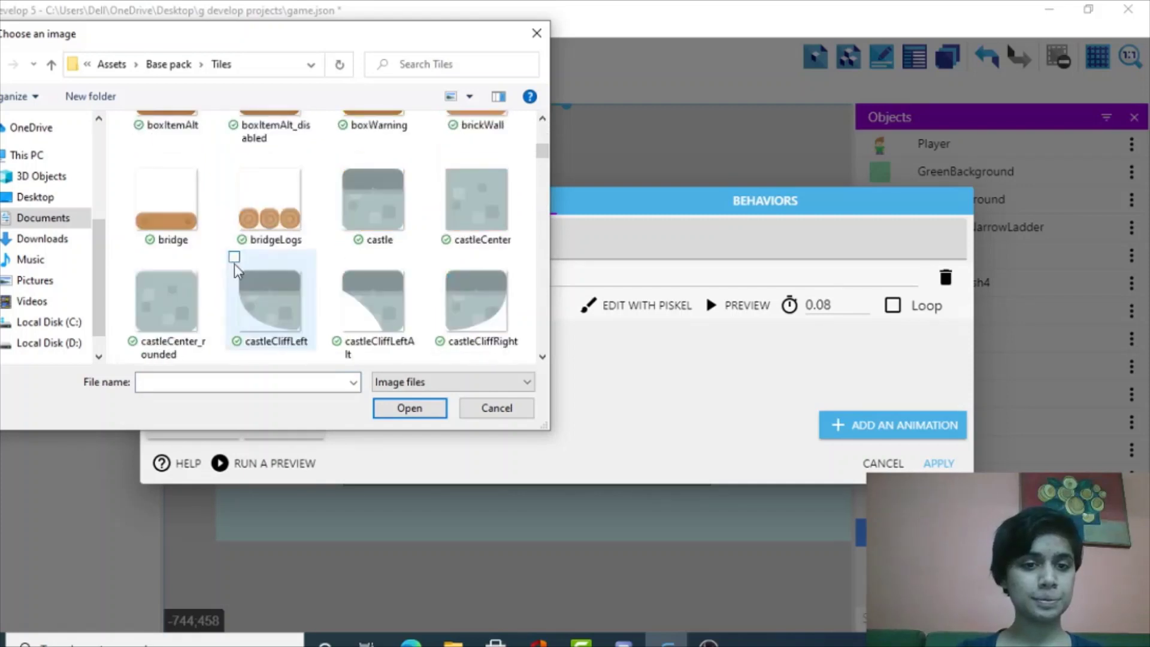
{"action": "scroll", "coordinate": [248, 267], "scroll_direction": "down", "scroll_amount": 5}
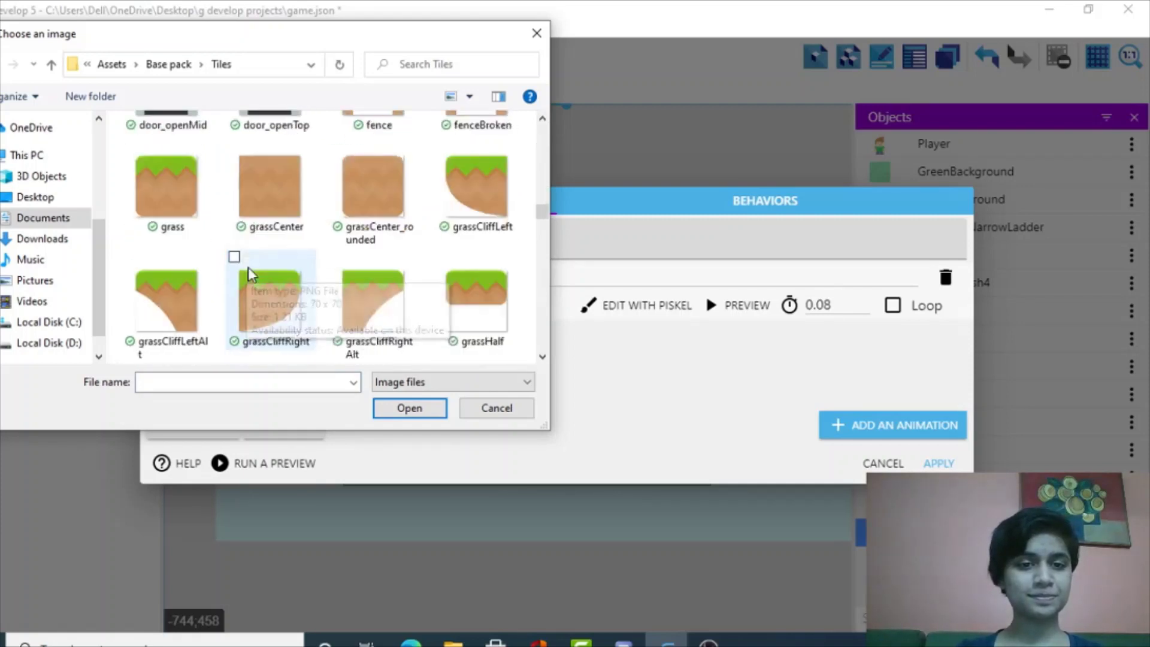
{"action": "scroll", "coordinate": [246, 267], "scroll_direction": "up", "scroll_amount": 1}
{"action": "left_click", "coordinate": [379, 169]}
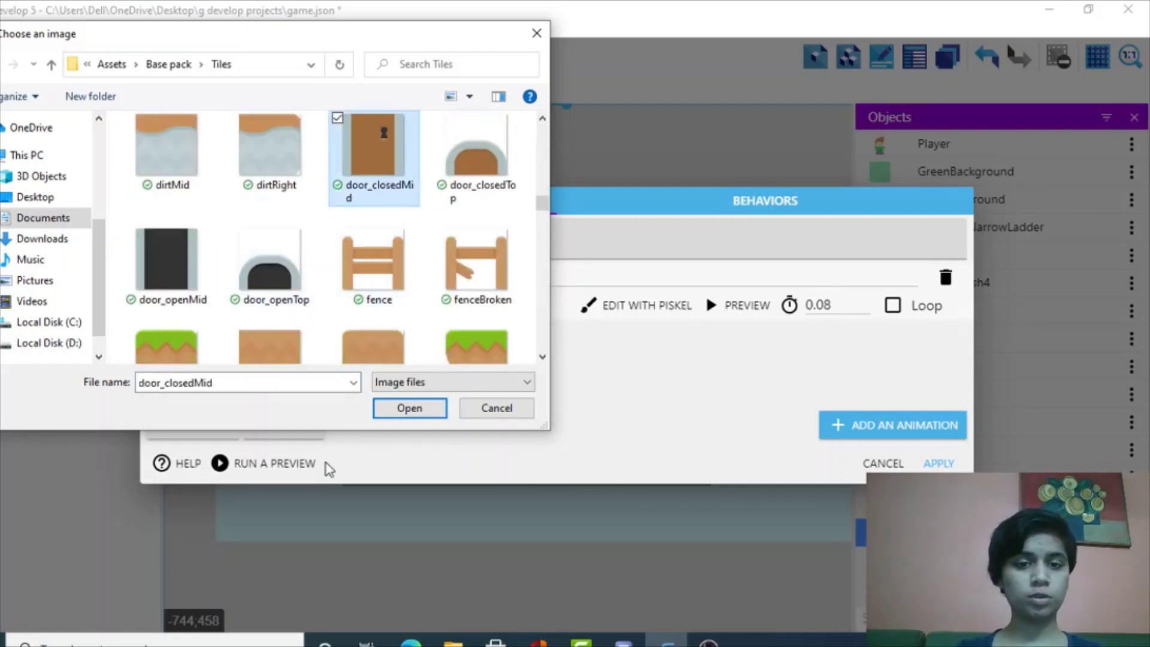
{"action": "left_click", "coordinate": [390, 408]}
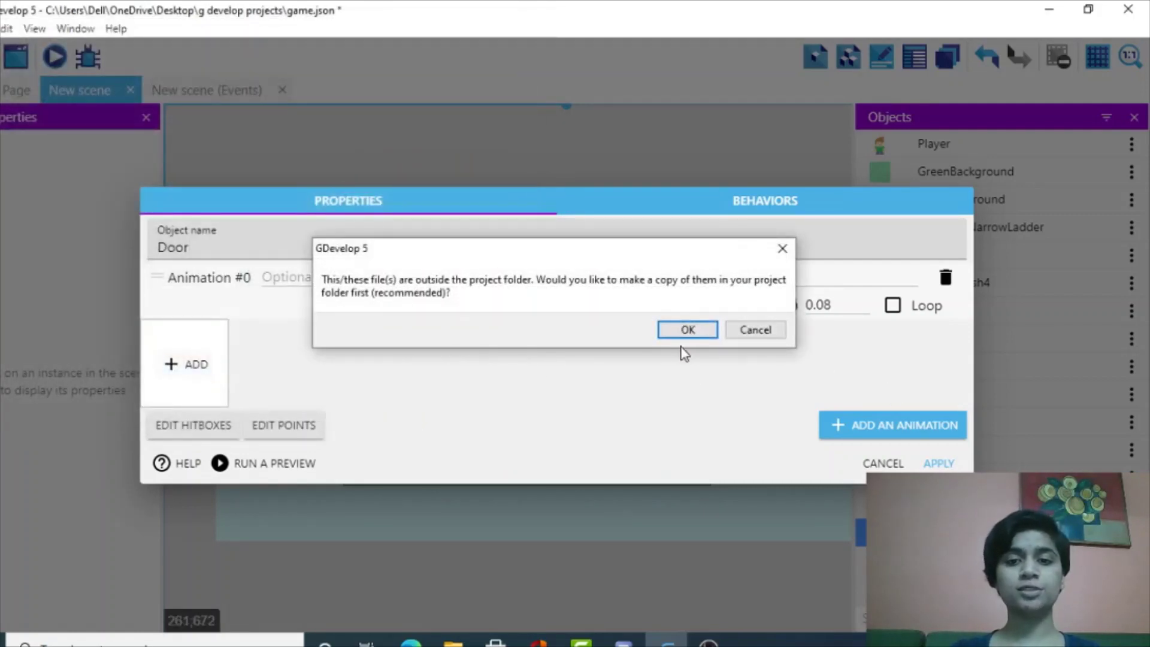
{"action": "left_click", "coordinate": [688, 331]}
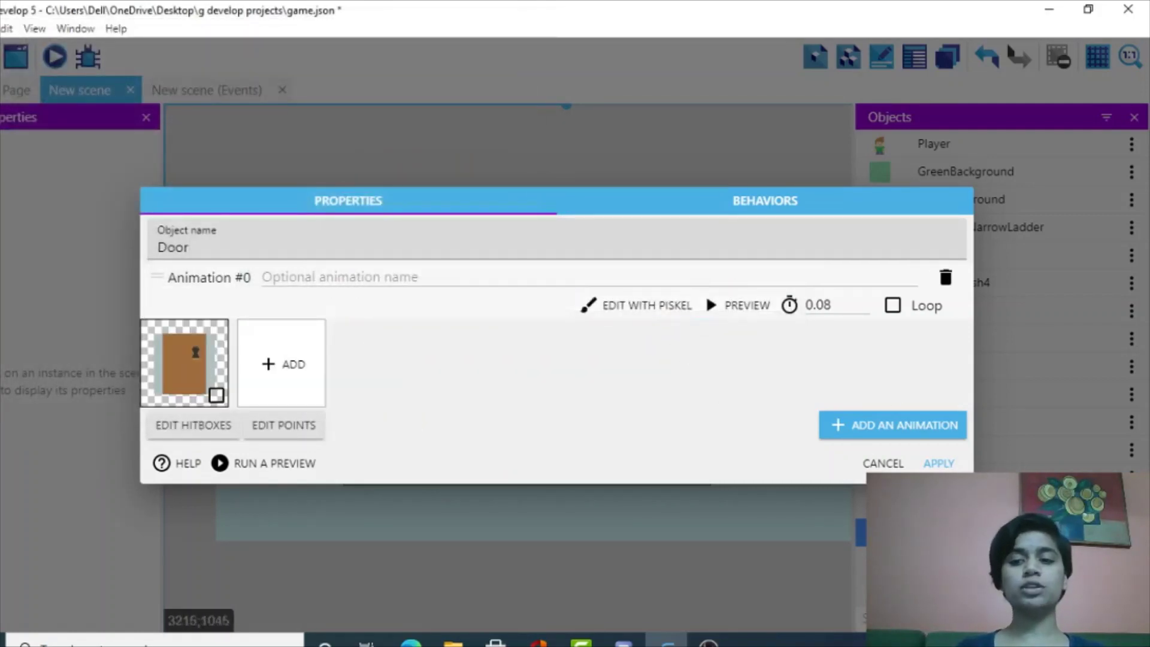
{"action": "left_click", "coordinate": [939, 465]}
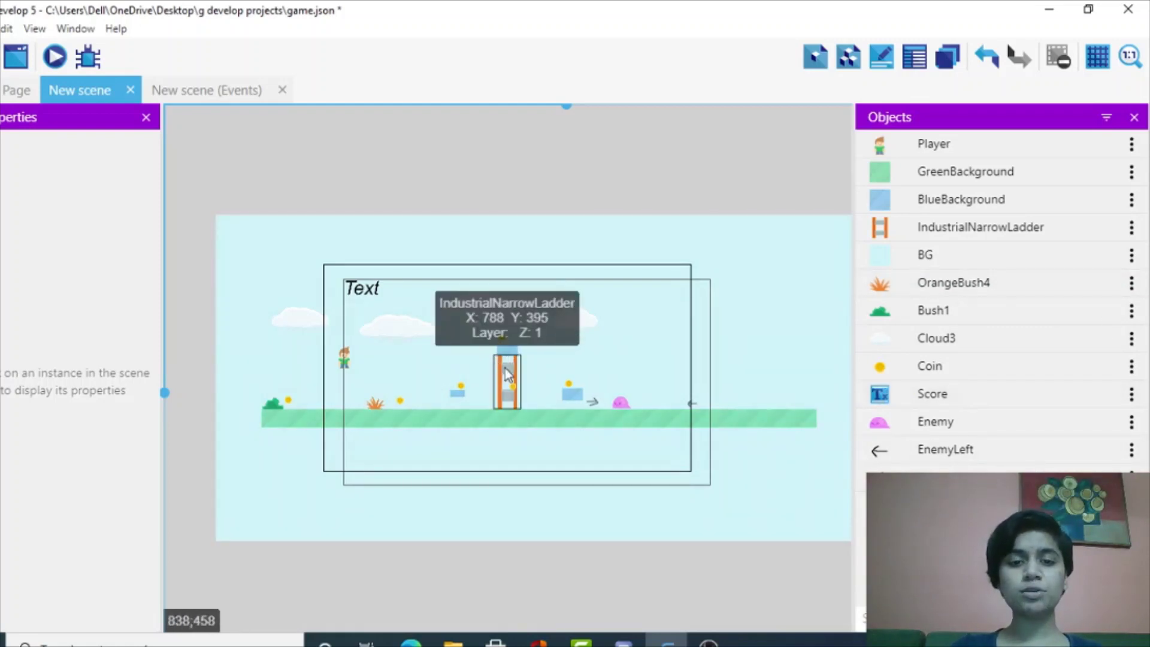
Step: Restore IndustrialNarrowLadder's default collision mask, switch to a custom mask, and apply
{"action": "right_click", "coordinate": [998, 236]}
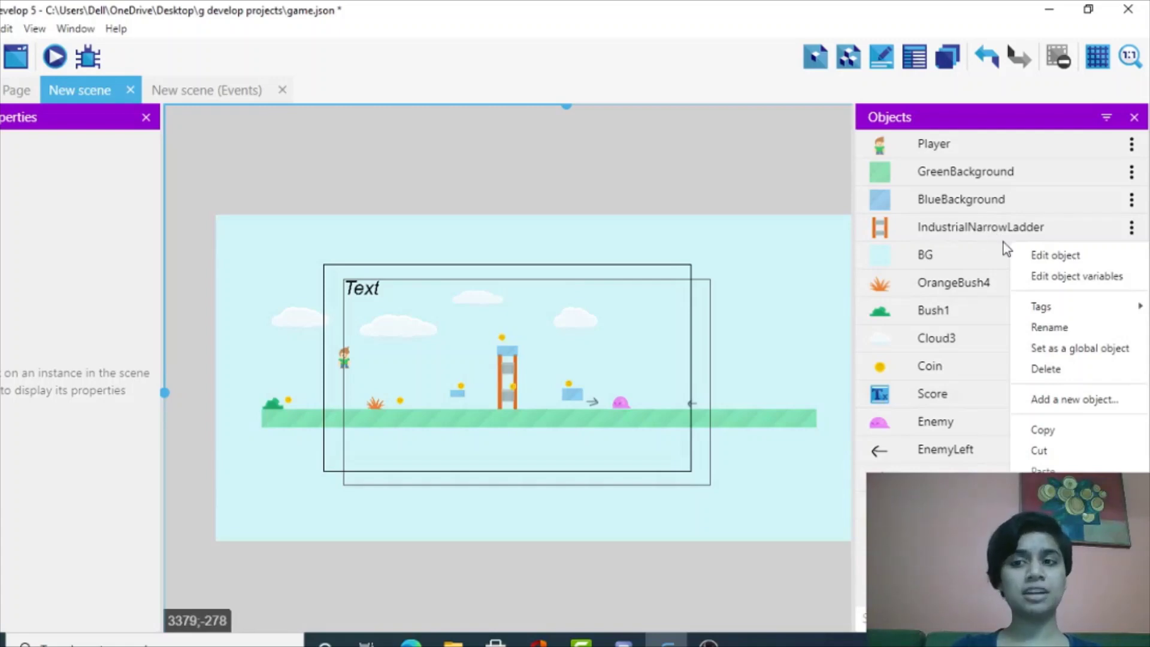
{"action": "left_click", "coordinate": [1034, 259]}
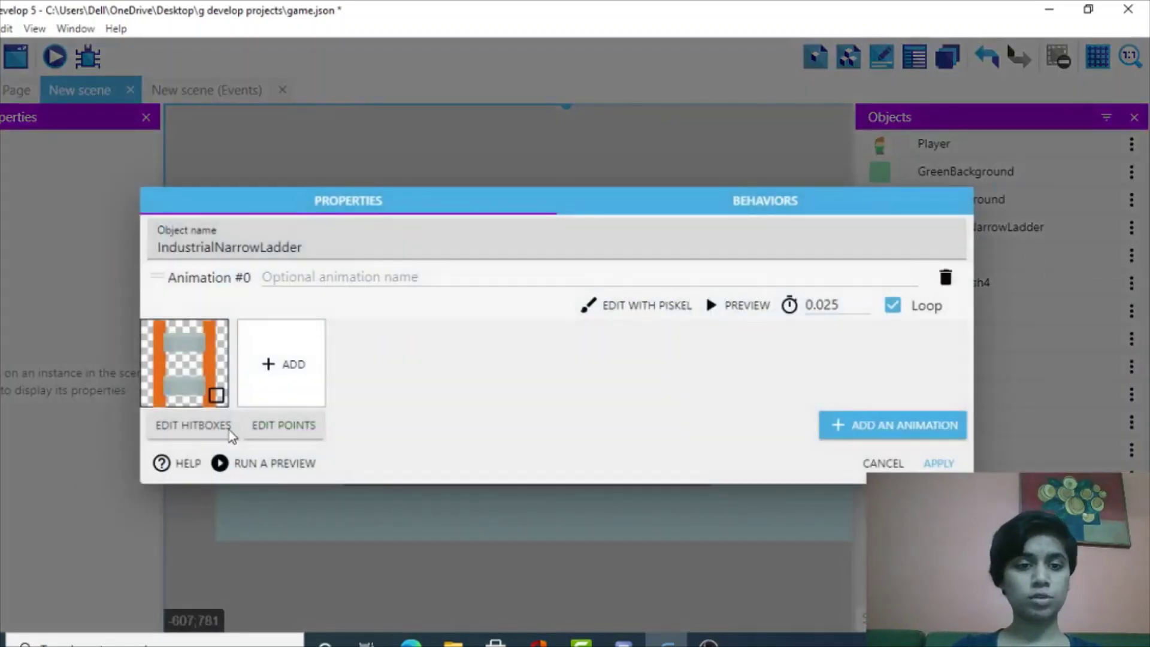
{"action": "left_click", "coordinate": [193, 425]}
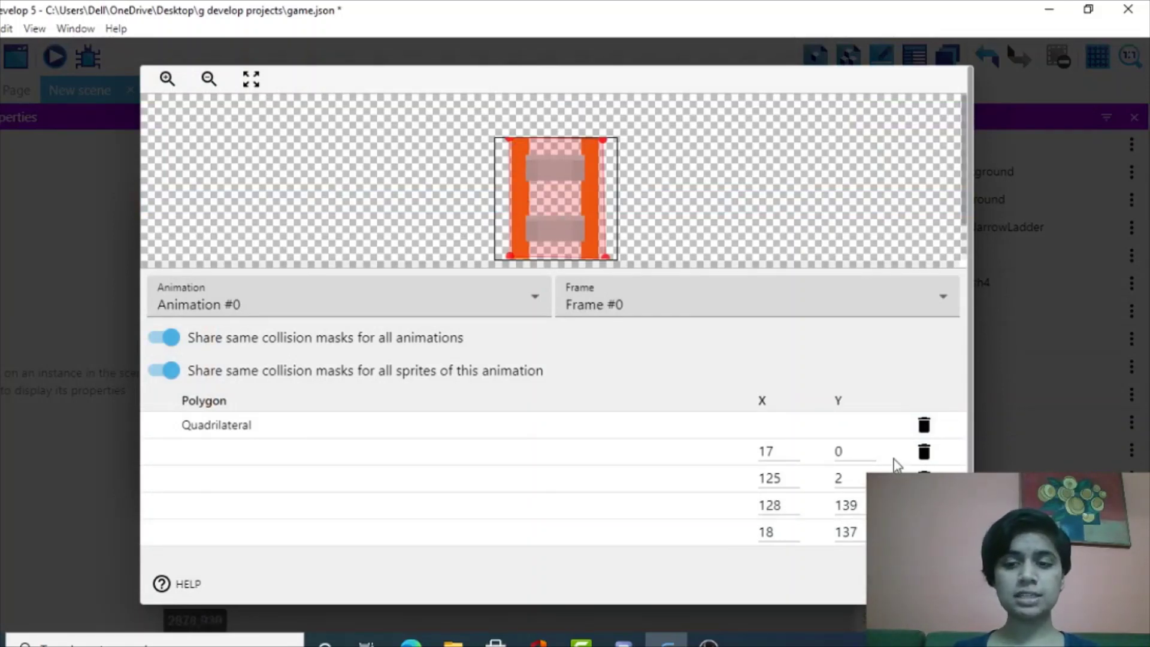
{"action": "scroll", "coordinate": [783, 360], "scroll_direction": "down", "scroll_amount": 1}
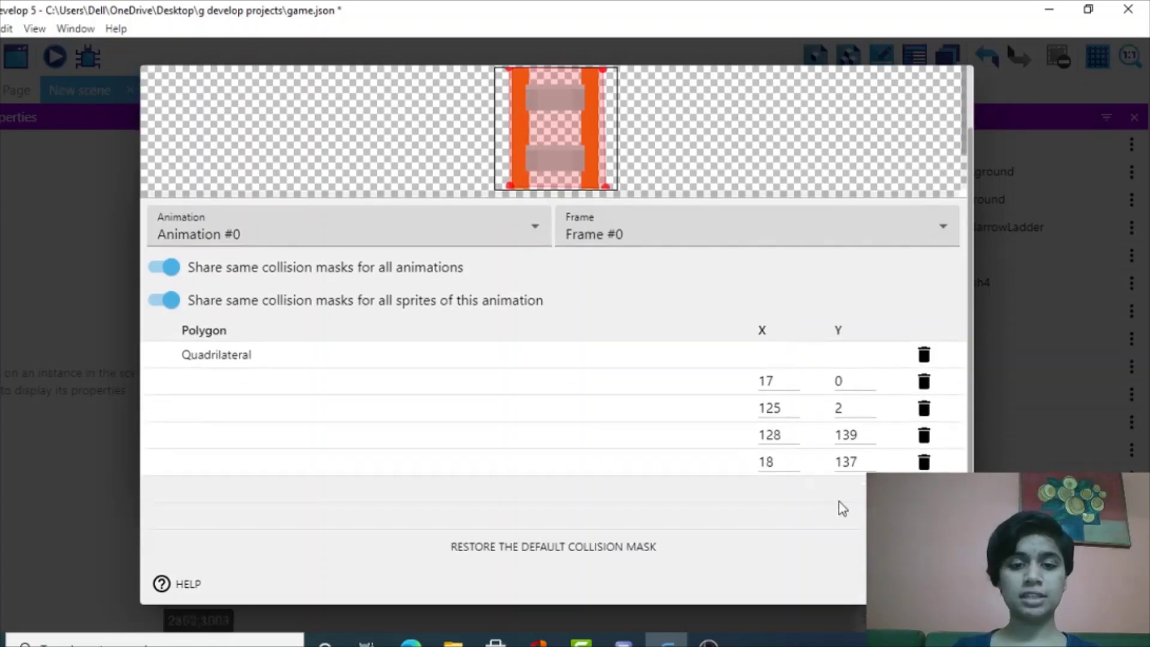
{"action": "left_click", "coordinate": [539, 547]}
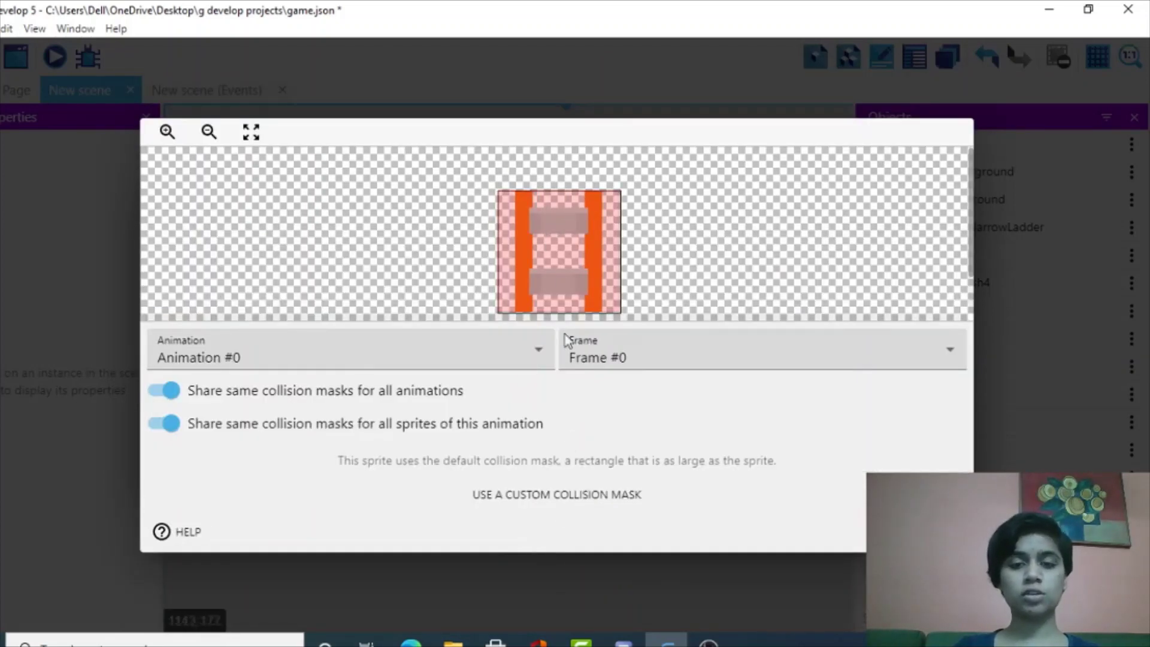
{"action": "left_click", "coordinate": [599, 502]}
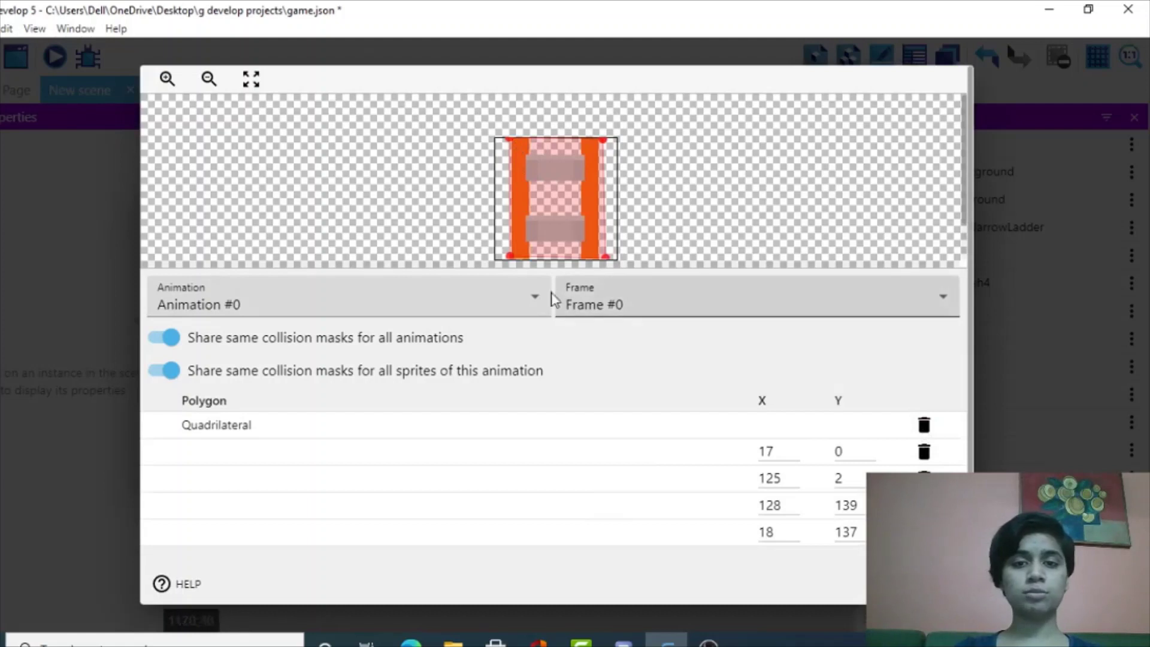
{"action": "scroll", "coordinate": [775, 480], "scroll_direction": "down", "scroll_amount": 2}
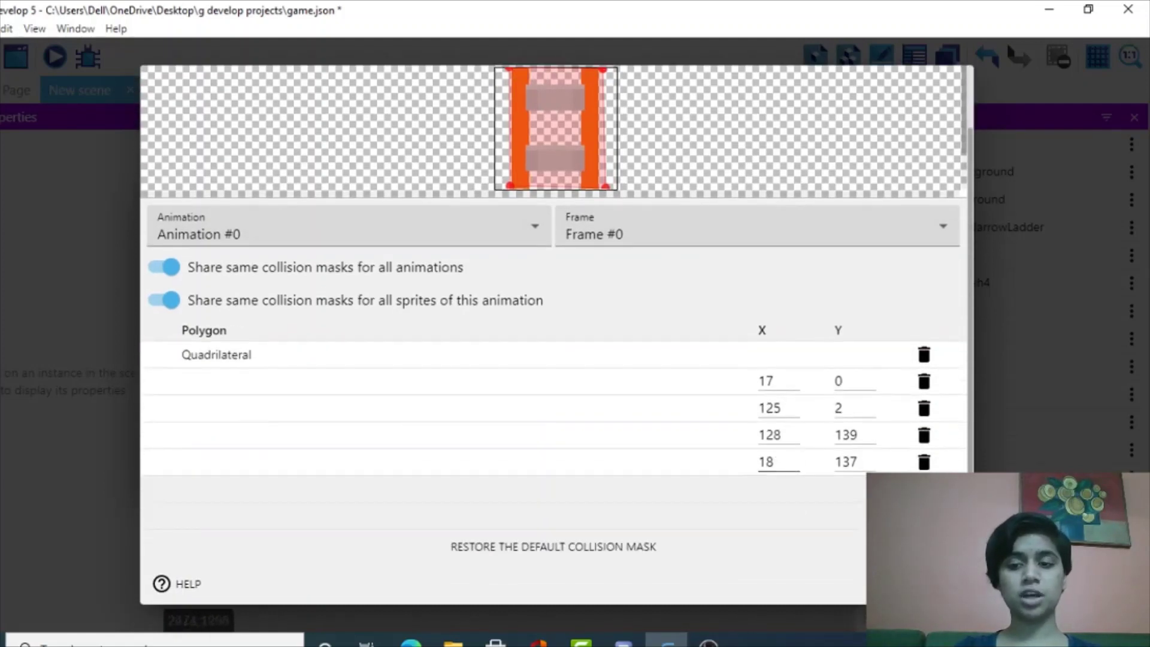
{"action": "left_click", "coordinate": [1007, 41]}
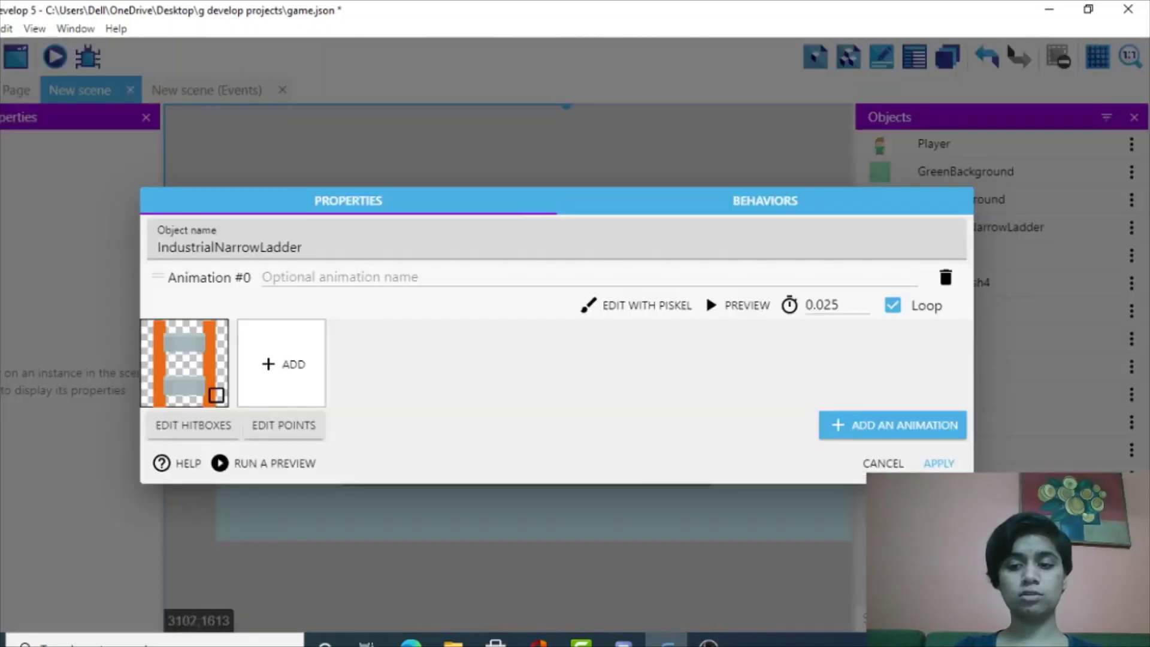
{"action": "left_click", "coordinate": [938, 464]}
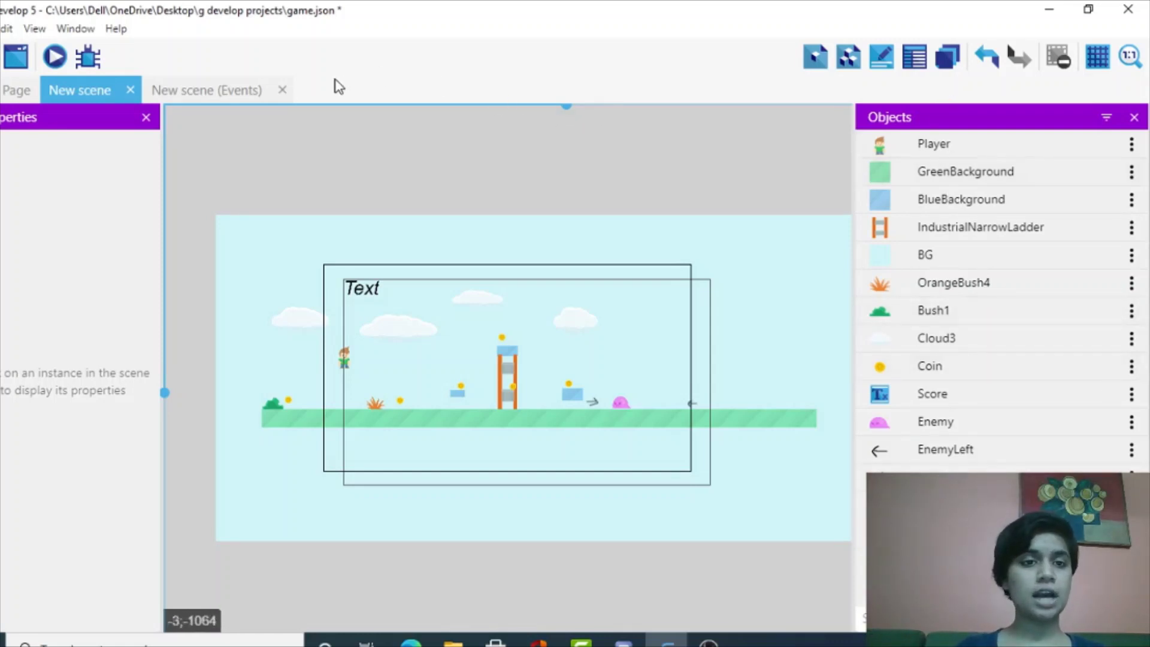
Step: Add a new group at the bottom of the scene's events sheet and begin renaming it
{"action": "left_click", "coordinate": [258, 91]}
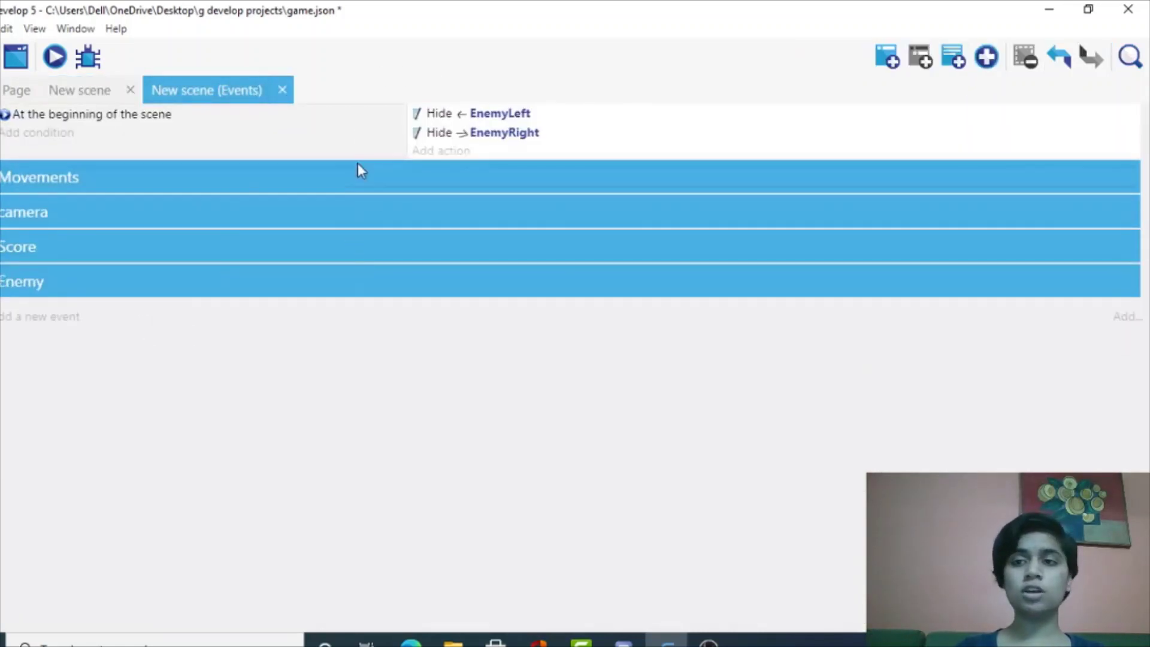
{"action": "left_click", "coordinate": [987, 57]}
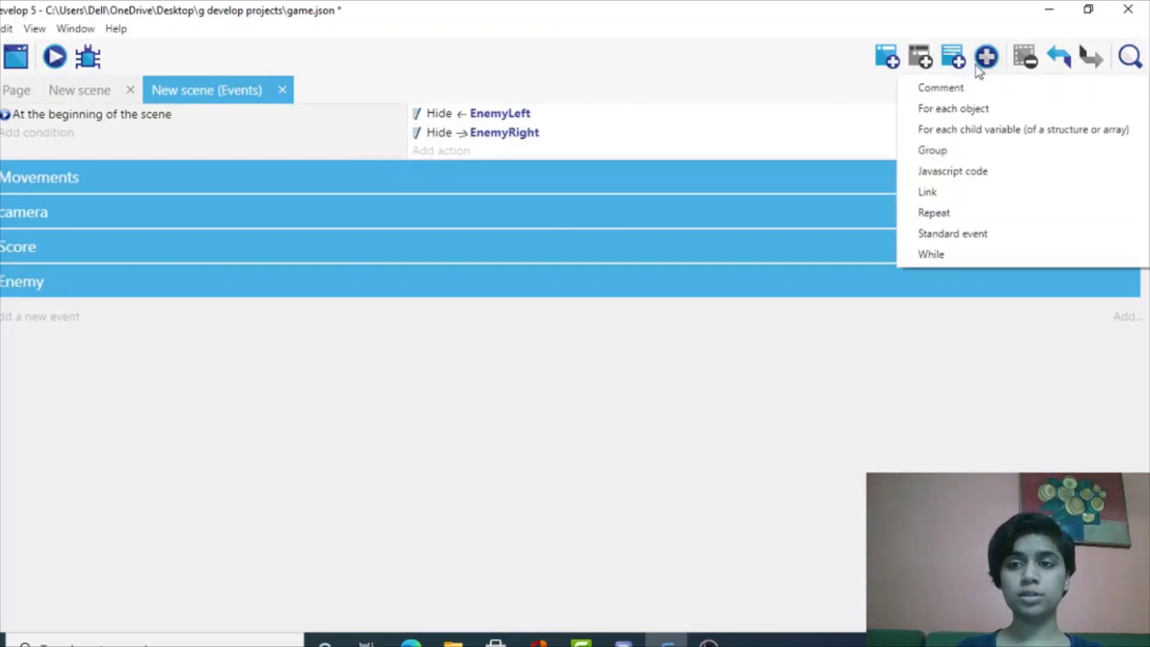
{"action": "left_click", "coordinate": [940, 150]}
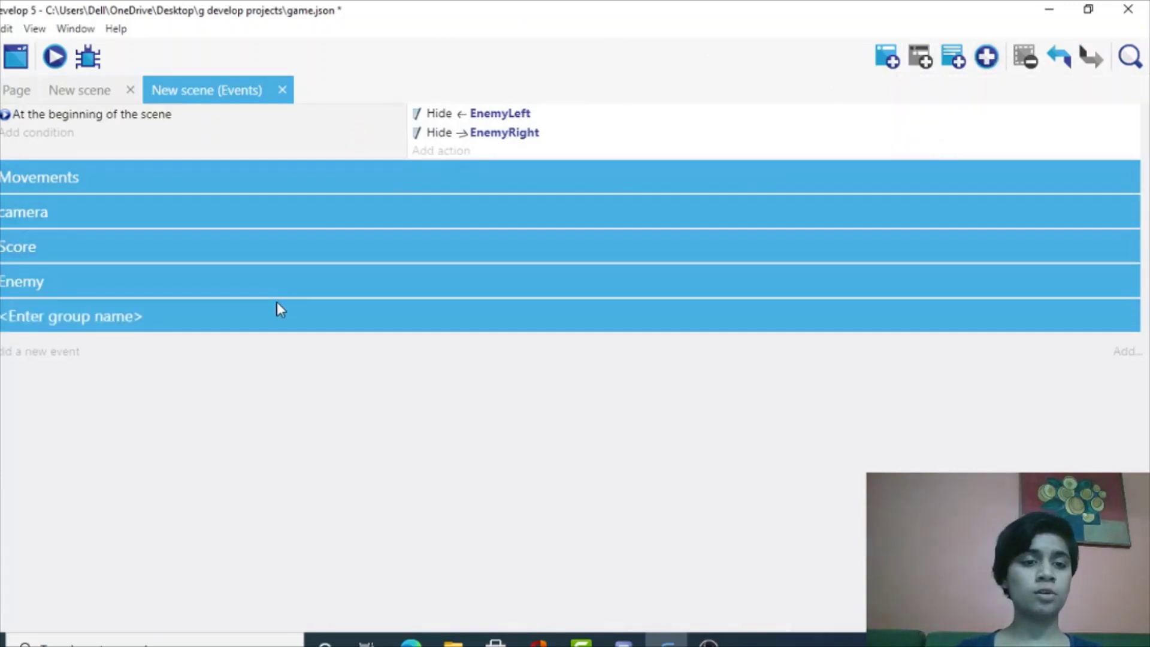
{"action": "left_click", "coordinate": [266, 315]}
Step: Name the group Door and add an empty event inside it
{"action": "type", "text": "Door"}
{"action": "key", "text": "Return"}
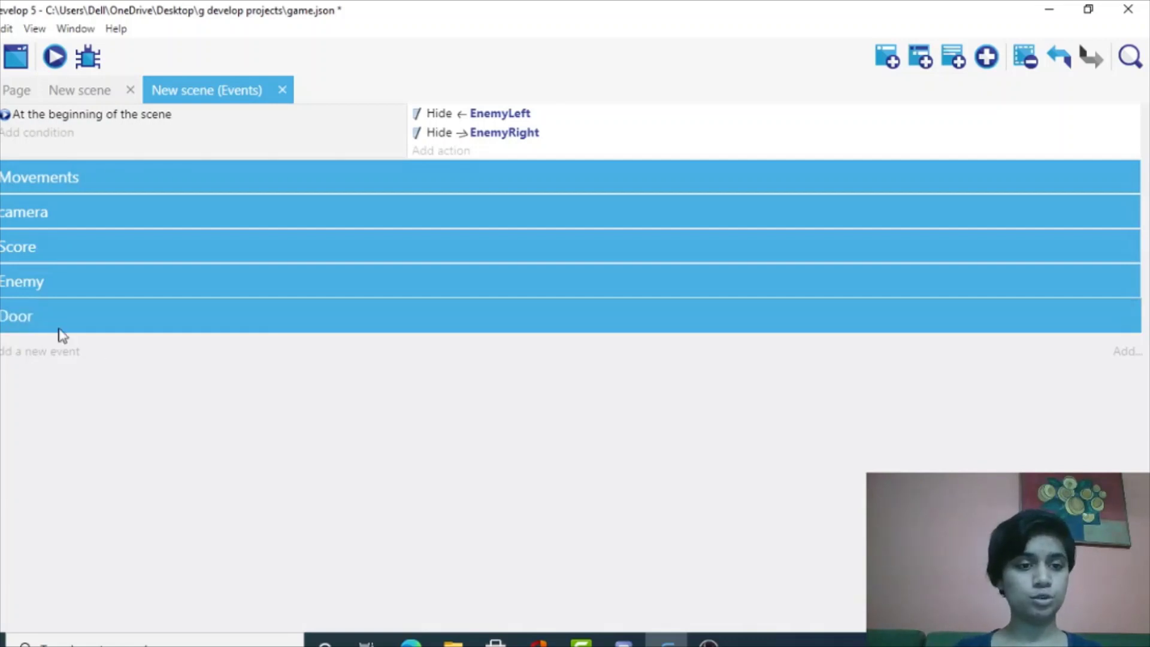
{"action": "left_click", "coordinate": [9, 351]}
Step: Give the event a Collision condition between Player and Key
{"action": "left_click", "coordinate": [21, 346]}
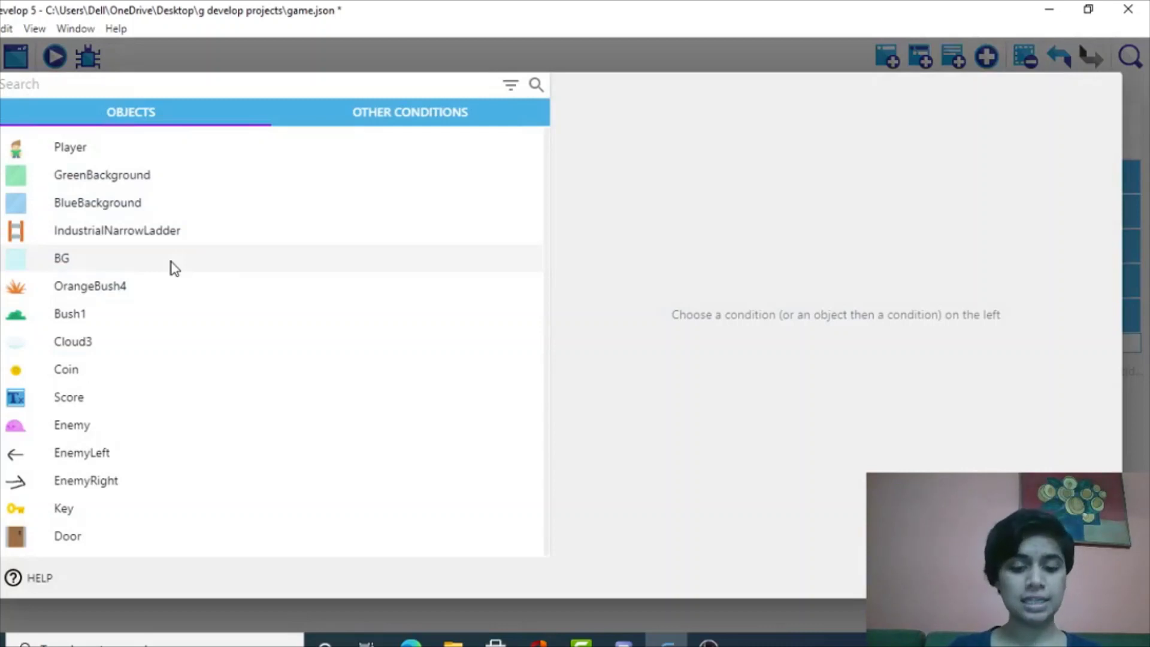
{"action": "type", "text": "coll"}
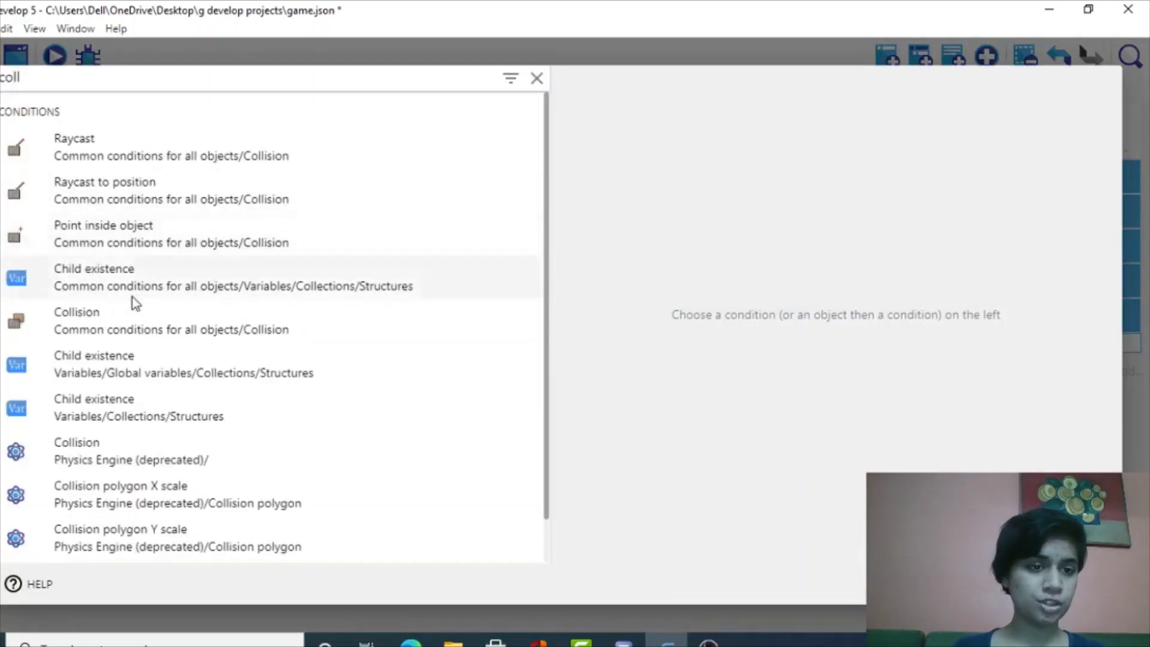
{"action": "left_click", "coordinate": [137, 315]}
{"action": "left_click", "coordinate": [743, 206]}
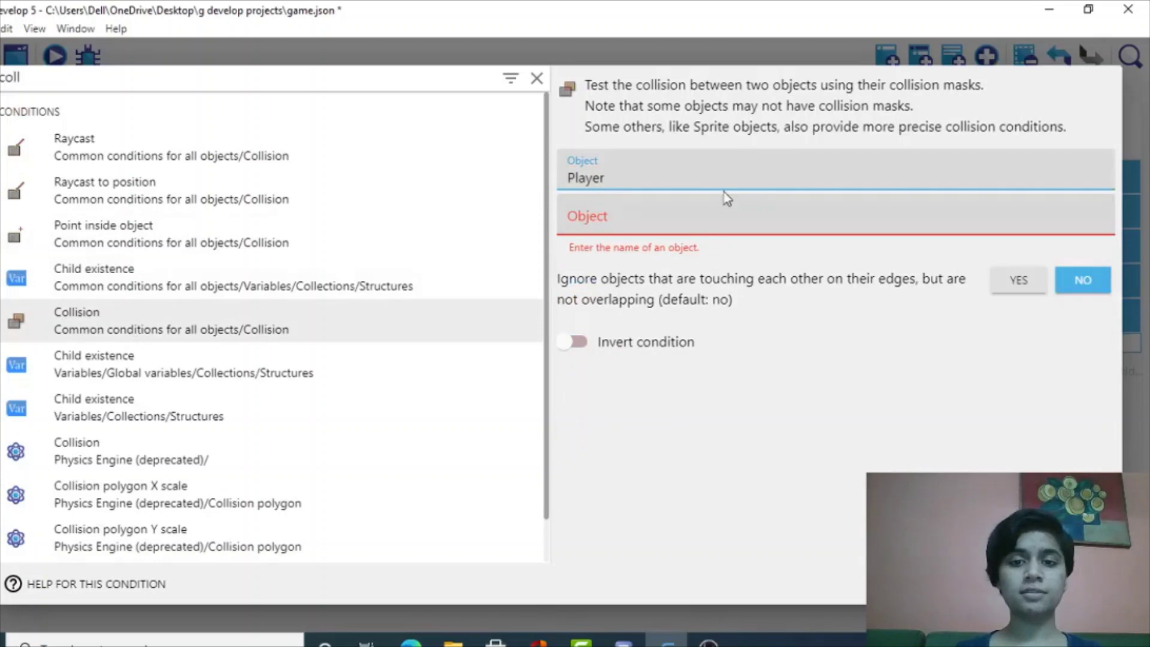
{"action": "left_click", "coordinate": [722, 215]}
{"action": "scroll", "coordinate": [714, 334], "scroll_direction": "down", "scroll_amount": 3}
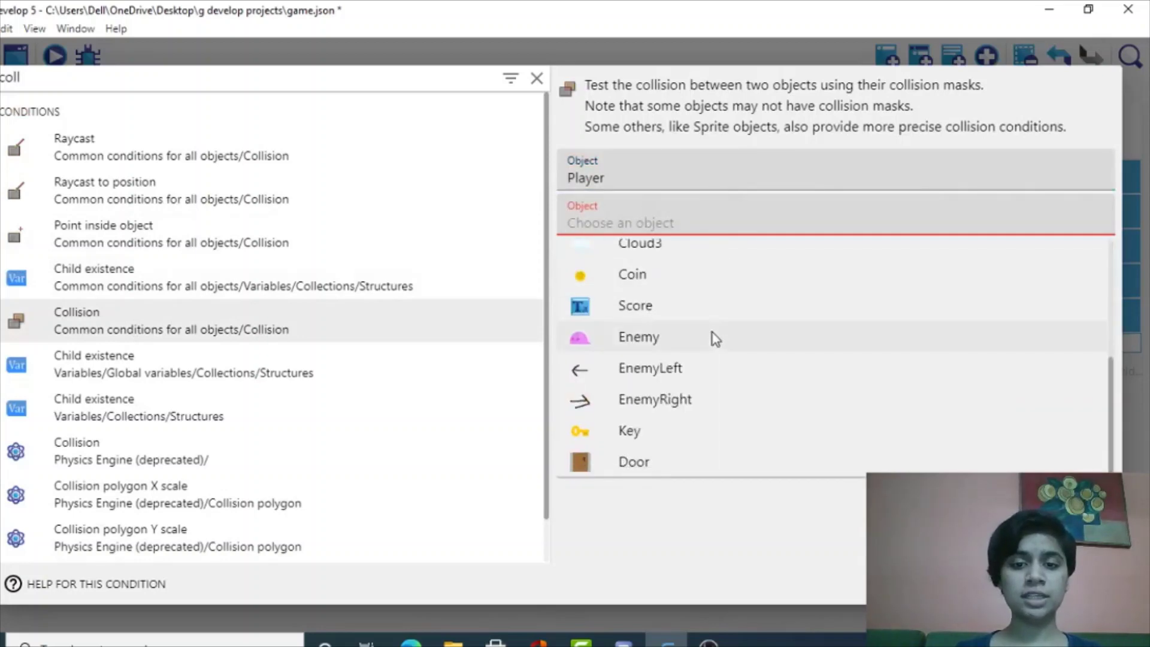
{"action": "left_click", "coordinate": [697, 430]}
{"action": "key", "text": "Return"}
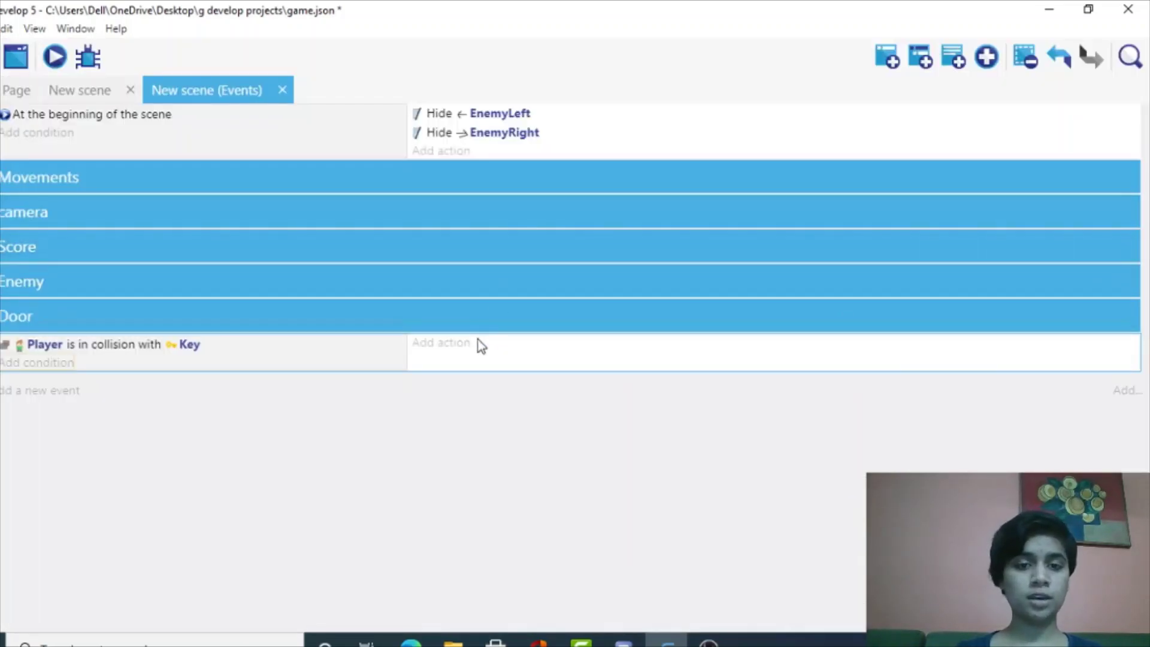
Step: Add an action that sets Player's object variable hasKey to 1
{"action": "left_click", "coordinate": [459, 343]}
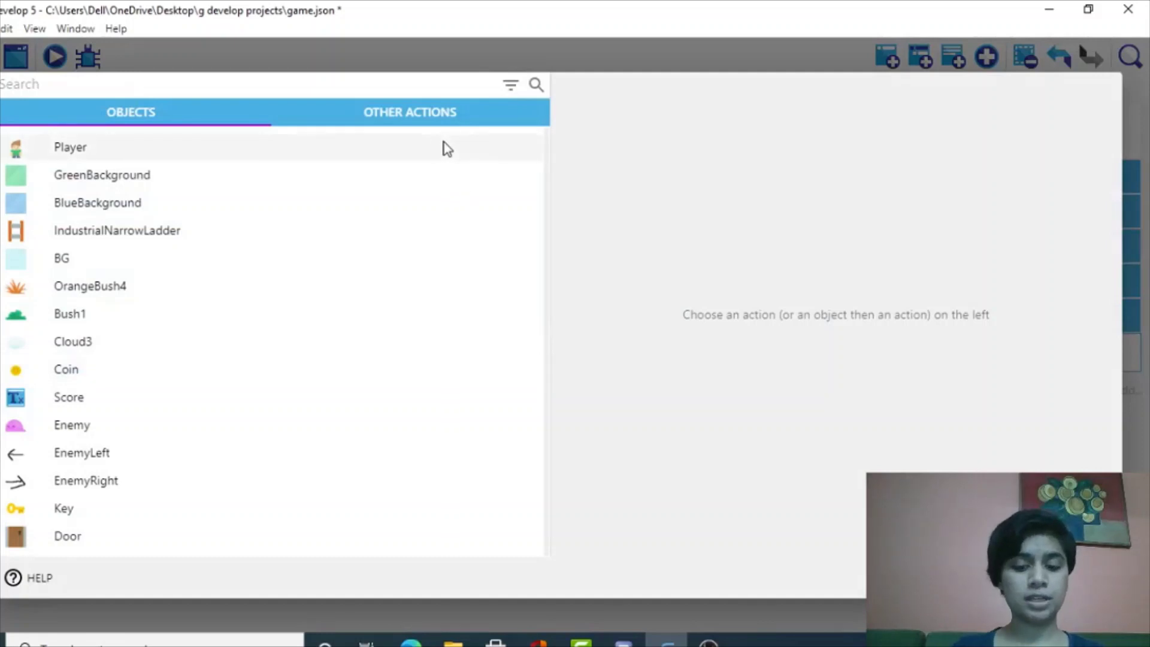
{"action": "type", "text": "obje"}
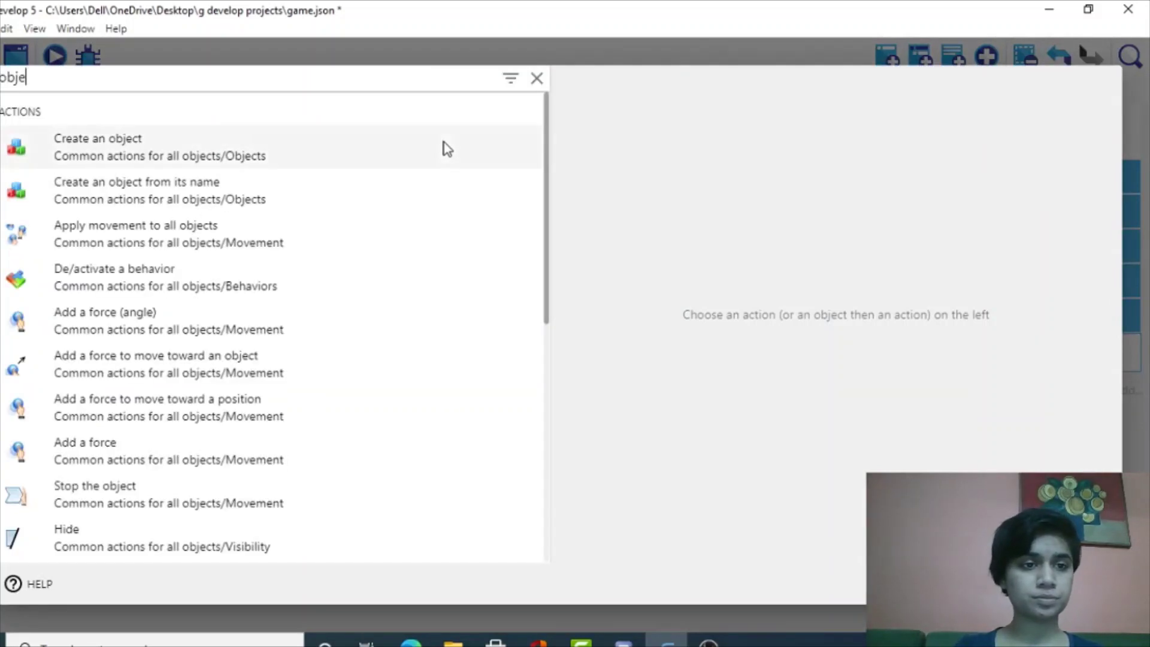
{"action": "type", "text": "ct"}
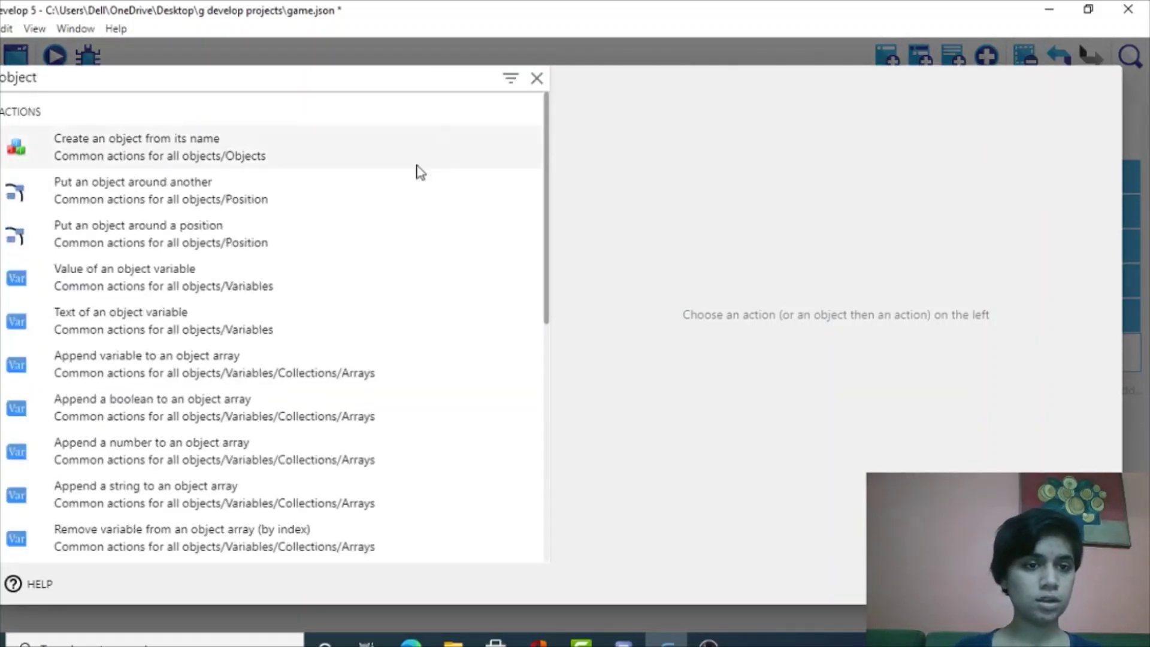
{"action": "type", "text": " var"}
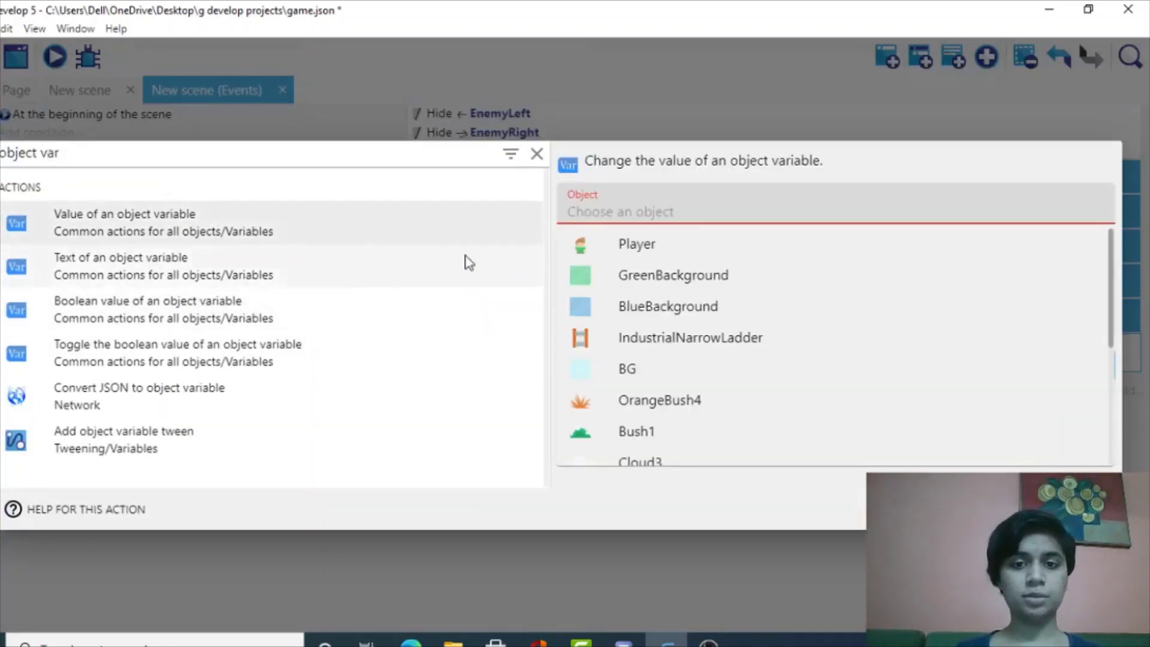
{"action": "left_click", "coordinate": [577, 245]}
{"action": "left_click", "coordinate": [613, 262]}
{"action": "left_click", "coordinate": [596, 289]}
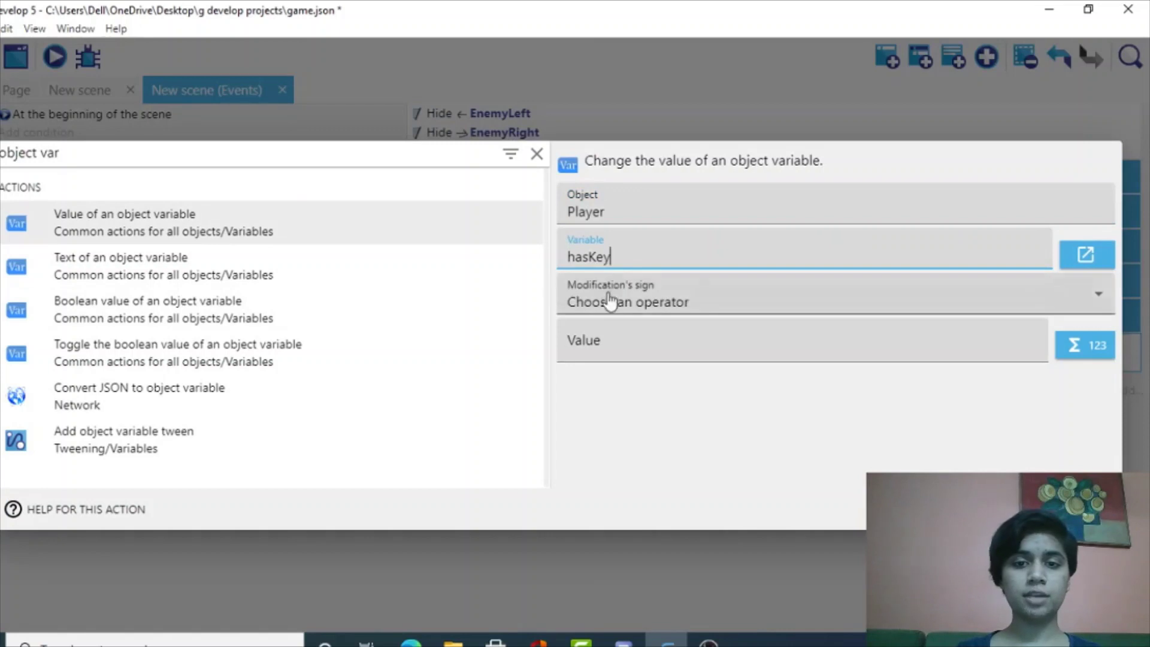
{"action": "left_click", "coordinate": [599, 303]}
{"action": "left_click", "coordinate": [604, 342]}
{"action": "left_click", "coordinate": [602, 345]}
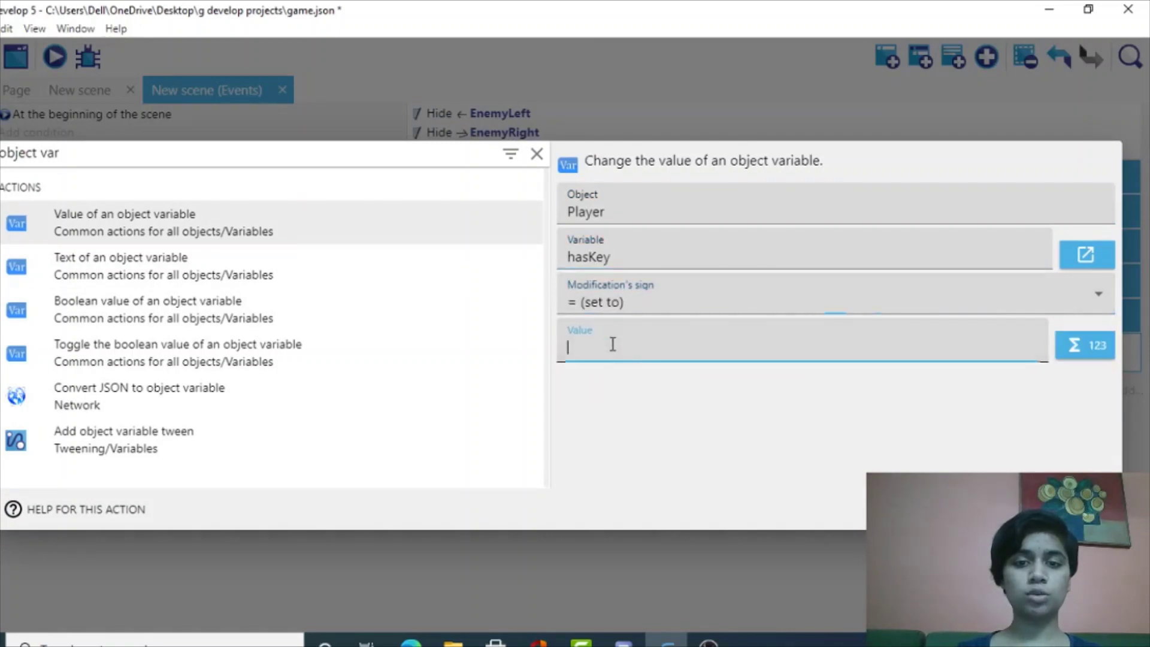
{"action": "type", "text": "1"}
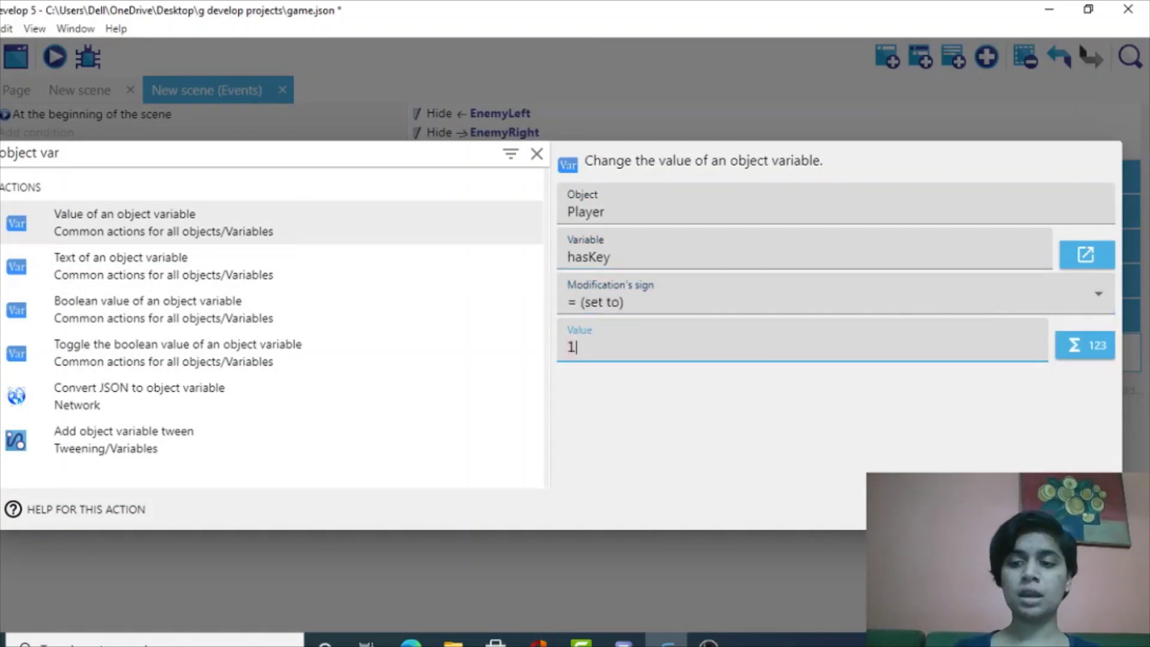
{"action": "key", "text": "Return"}
Step: Add a Delete object action that removes Key
{"action": "left_click", "coordinate": [429, 366]}
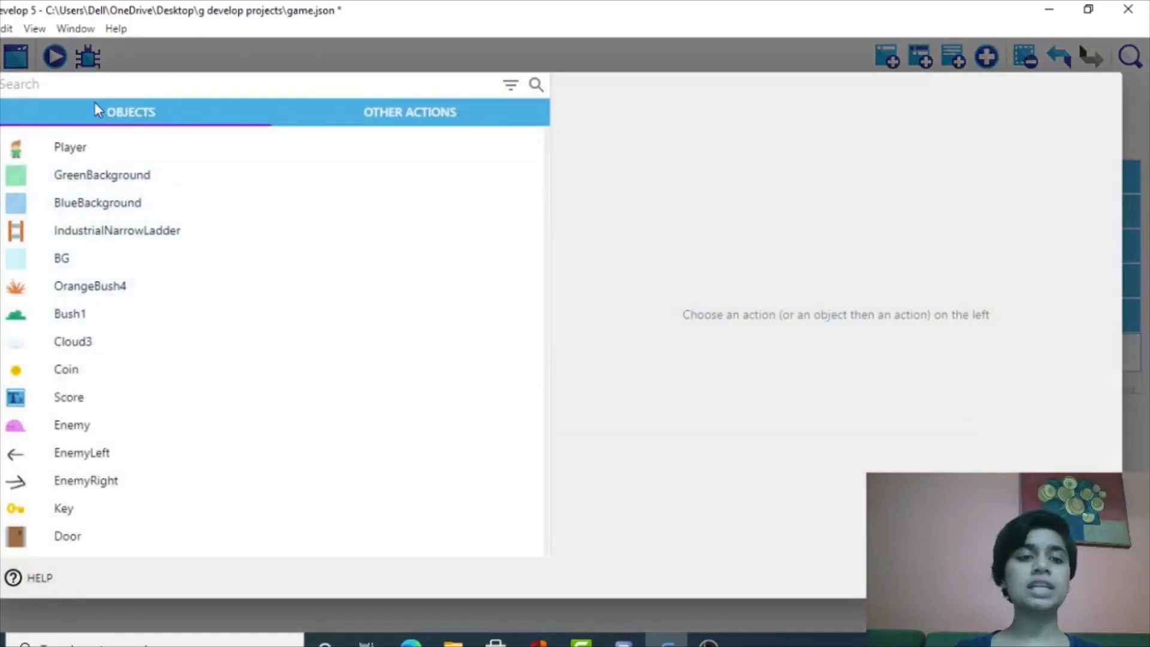
{"action": "type", "text": "Dele"}
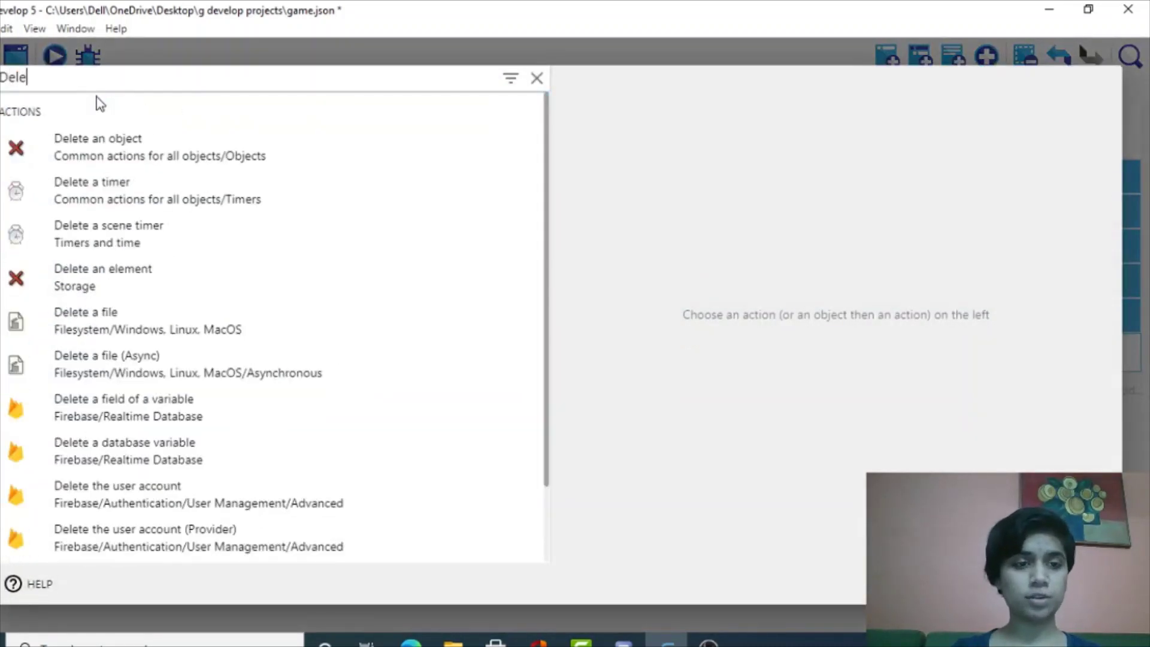
{"action": "left_click", "coordinate": [96, 164]}
{"action": "scroll", "coordinate": [811, 228], "scroll_direction": "down", "scroll_amount": 4}
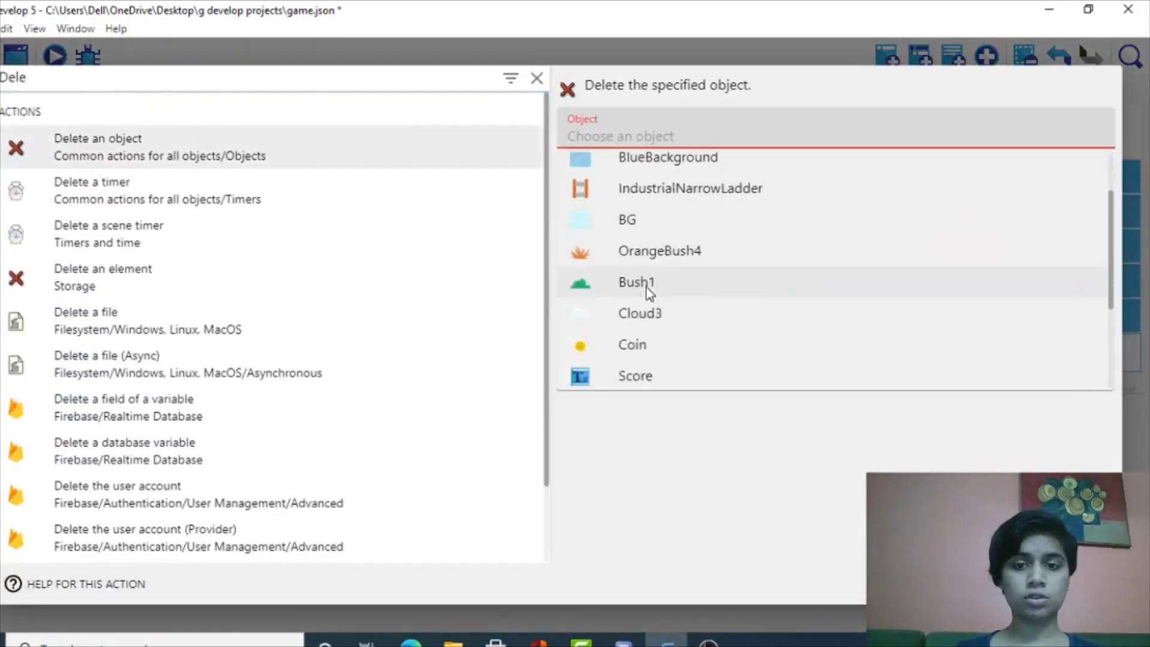
{"action": "left_click", "coordinate": [609, 342]}
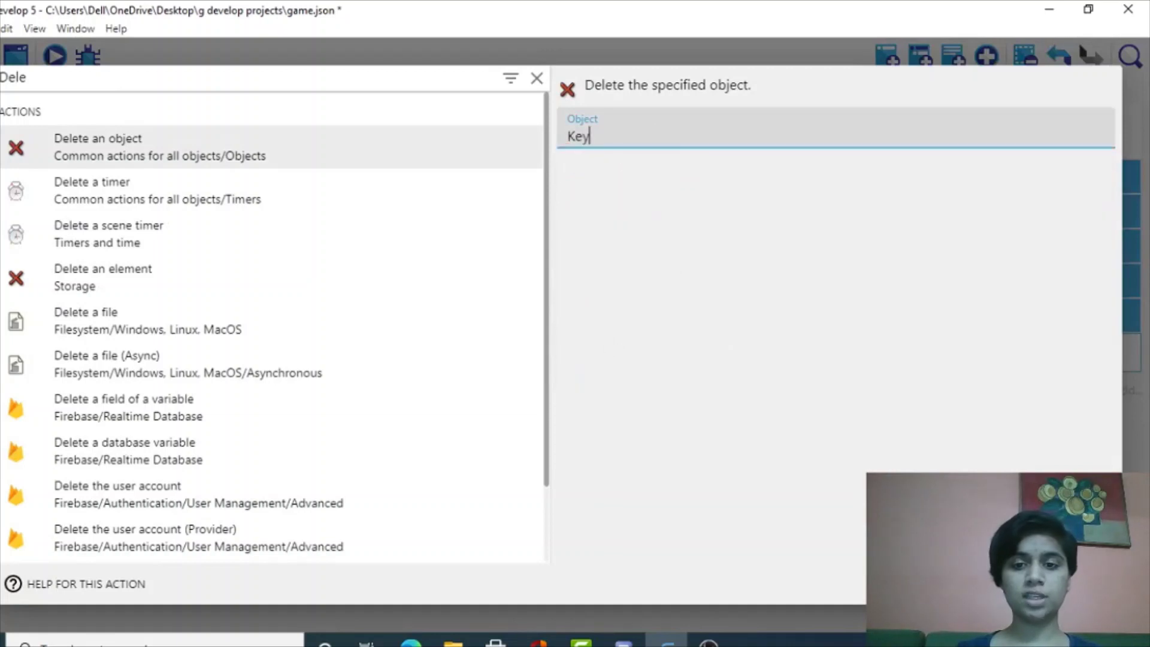
{"action": "key", "text": "Return"}
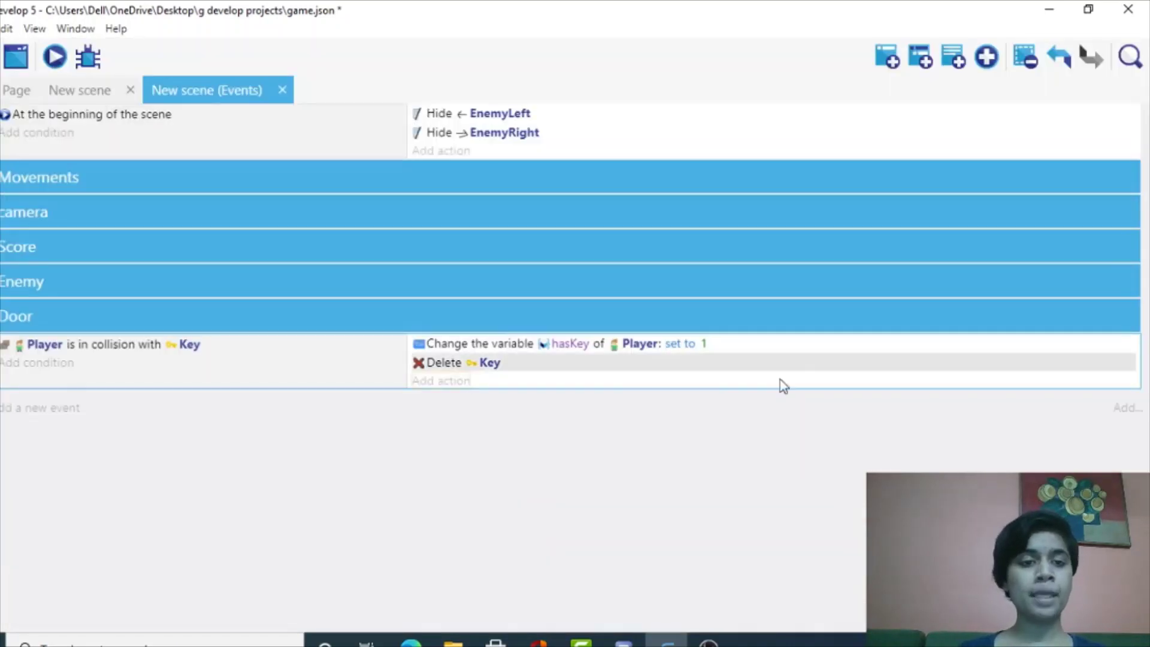
Step: Add a new event under Door with a Collision condition between Player and Door
{"action": "left_click", "coordinate": [64, 415]}
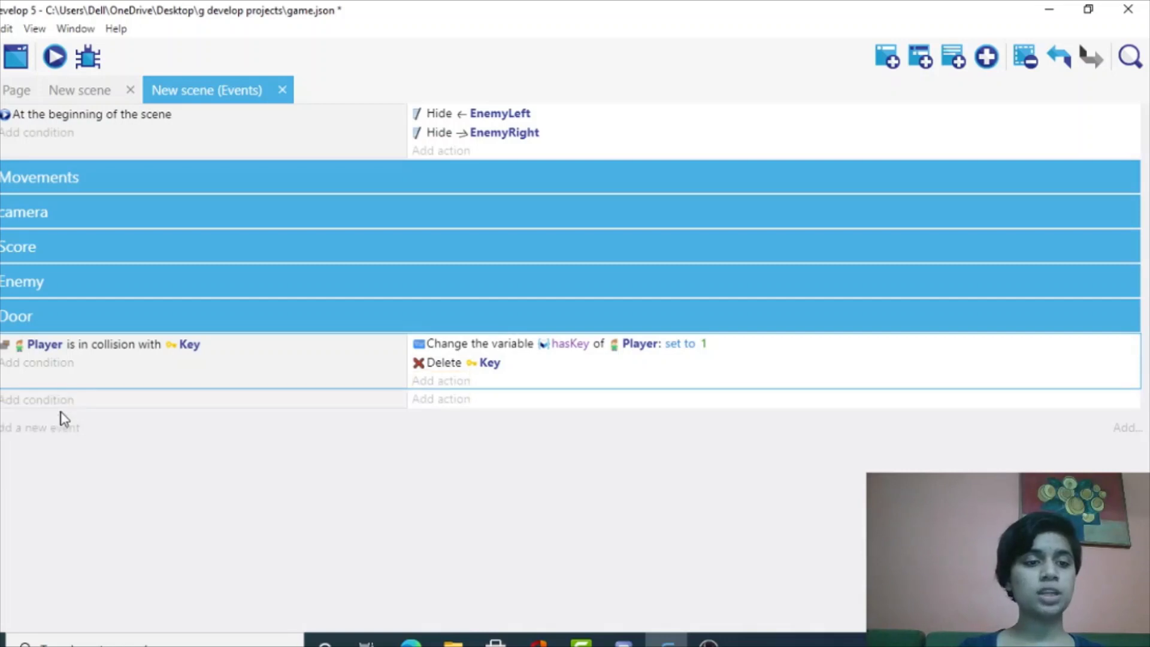
{"action": "left_click", "coordinate": [56, 400]}
{"action": "type", "text": "coll"}
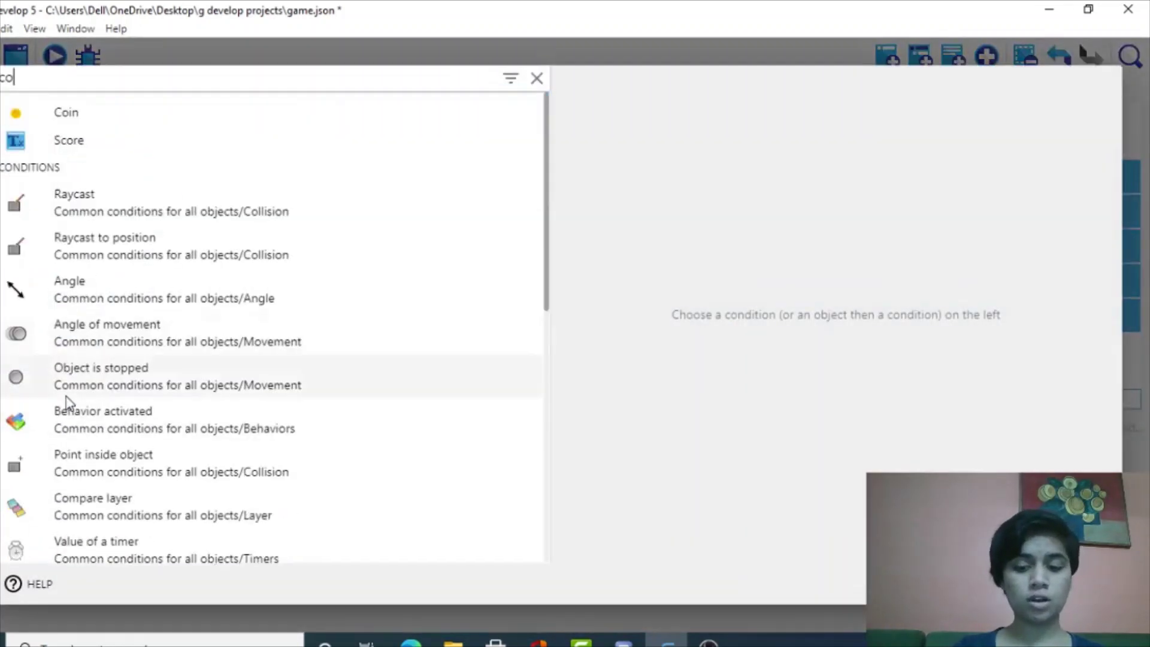
{"action": "left_click", "coordinate": [73, 320]}
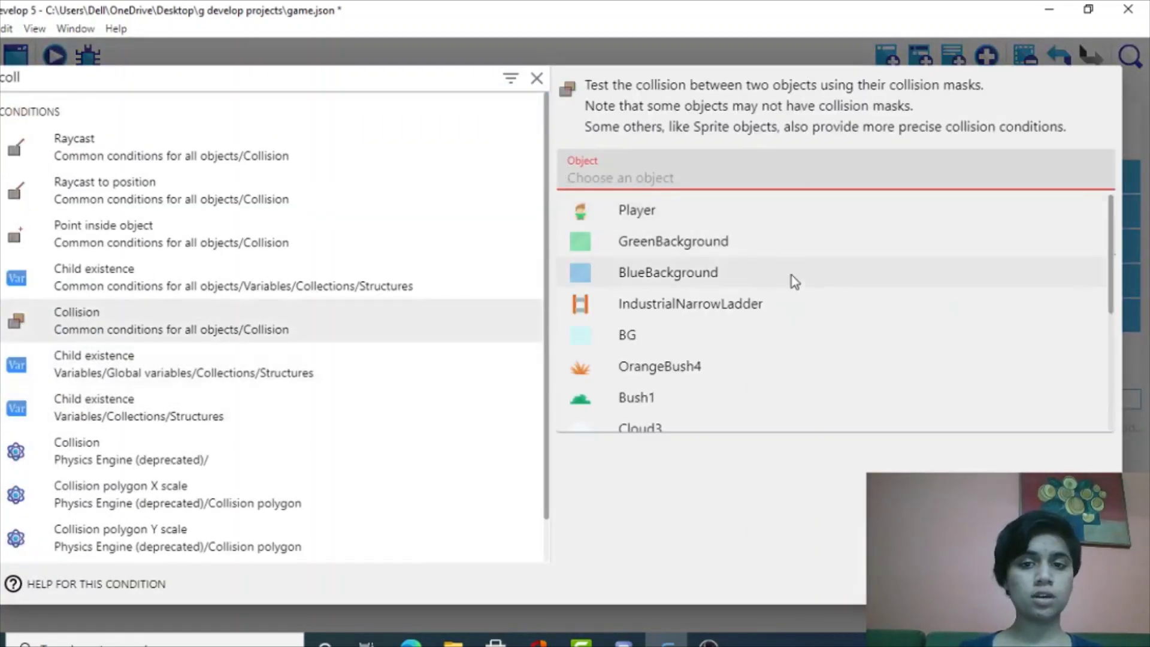
{"action": "left_click", "coordinate": [686, 211]}
{"action": "left_click", "coordinate": [673, 206]}
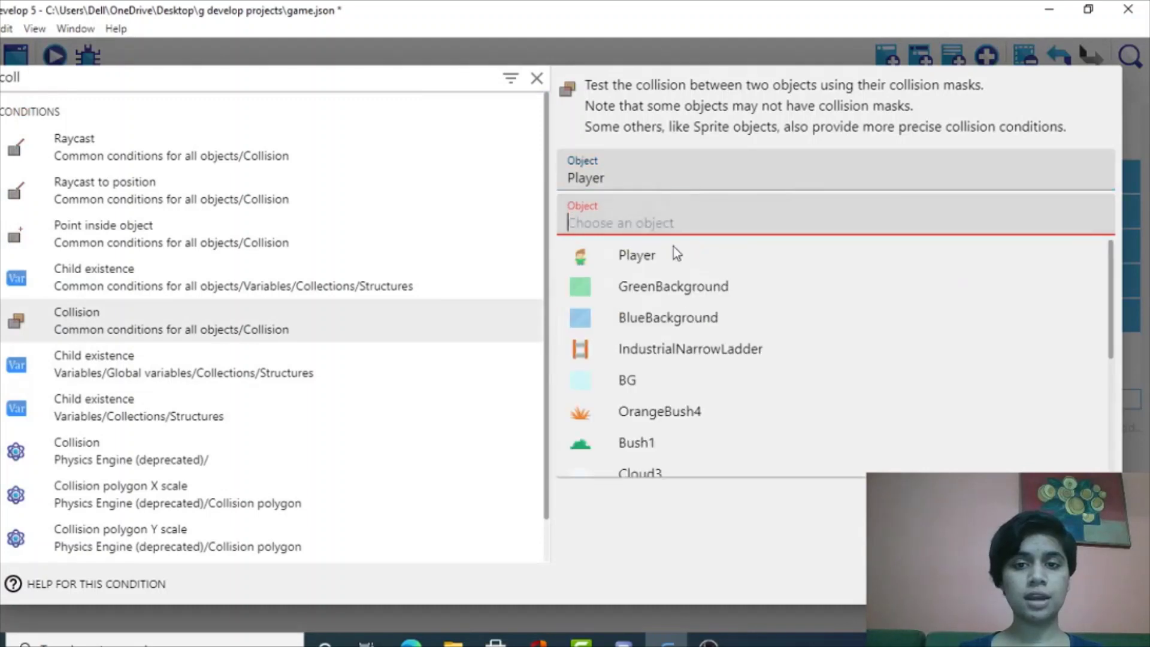
{"action": "scroll", "coordinate": [678, 287], "scroll_direction": "down", "scroll_amount": 3}
{"action": "left_click", "coordinate": [705, 458]}
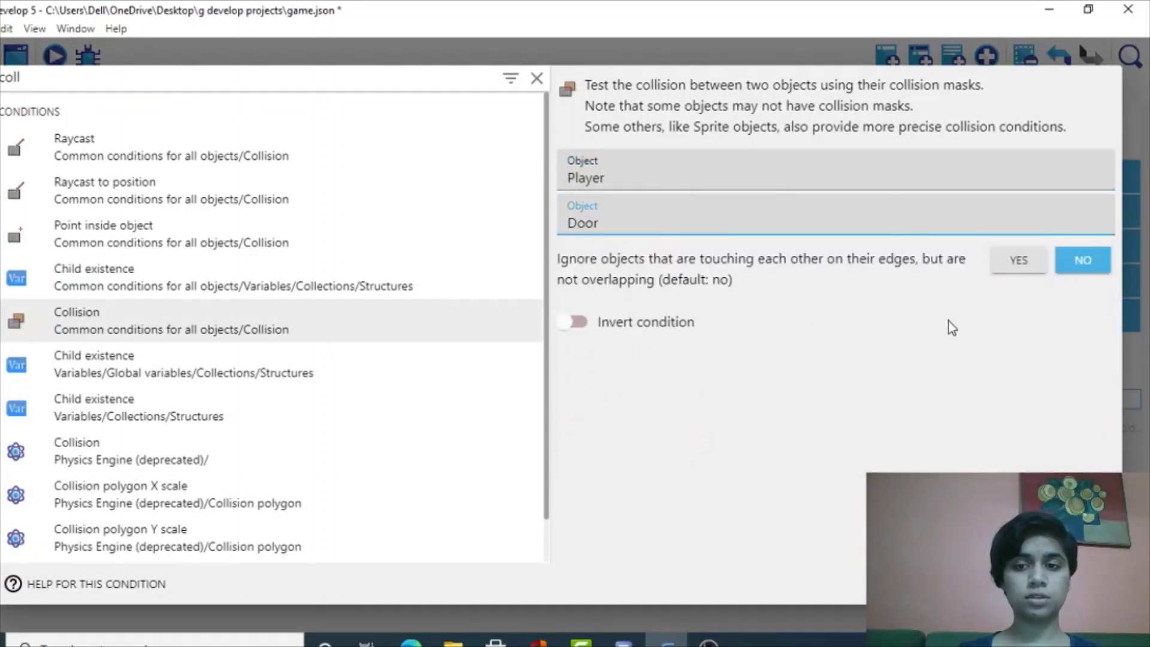
{"action": "key", "text": "Return"}
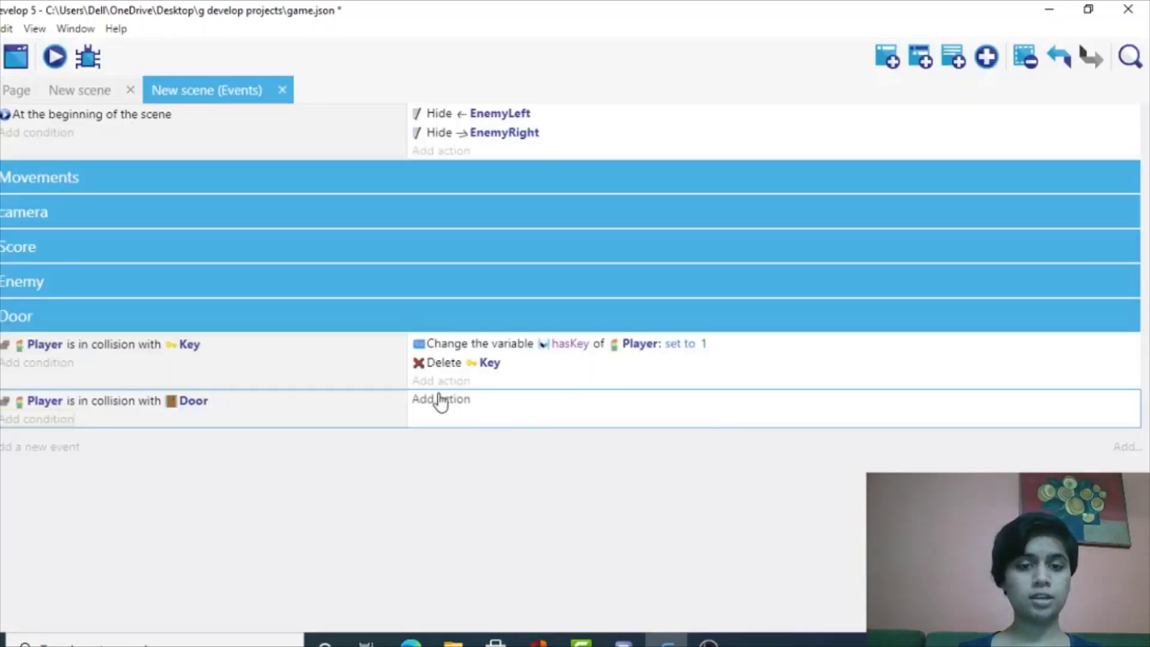
Step: Add a condition checking Player's object variable hasKey equals 1
{"action": "left_click", "coordinate": [38, 420]}
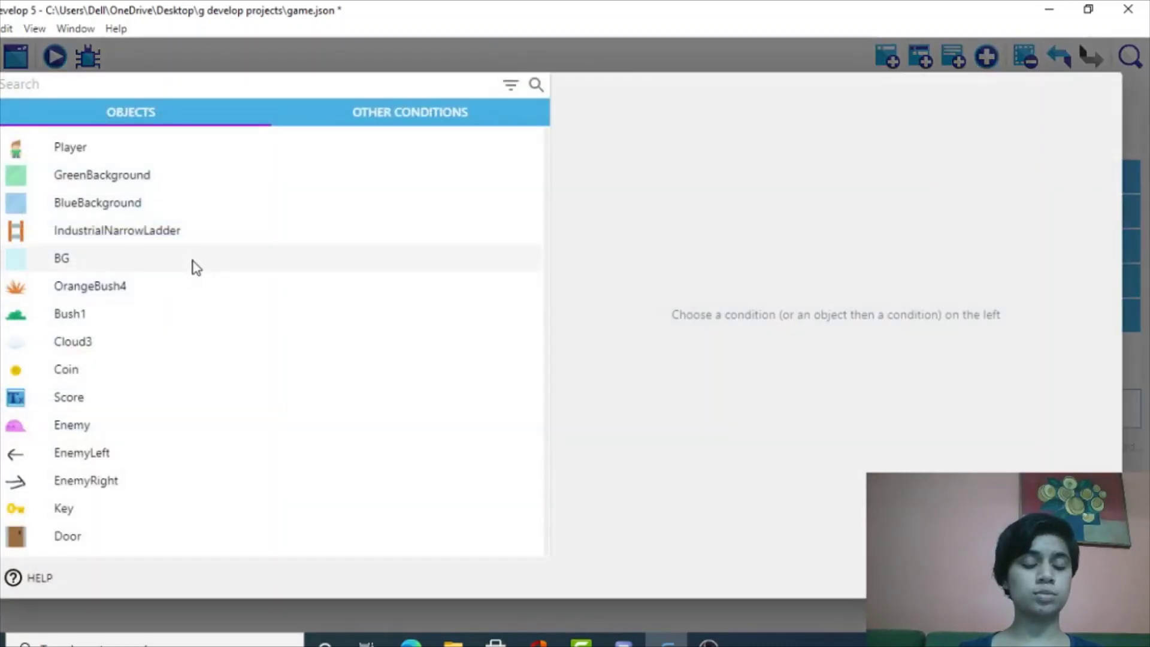
{"action": "type", "text": "vlau"}
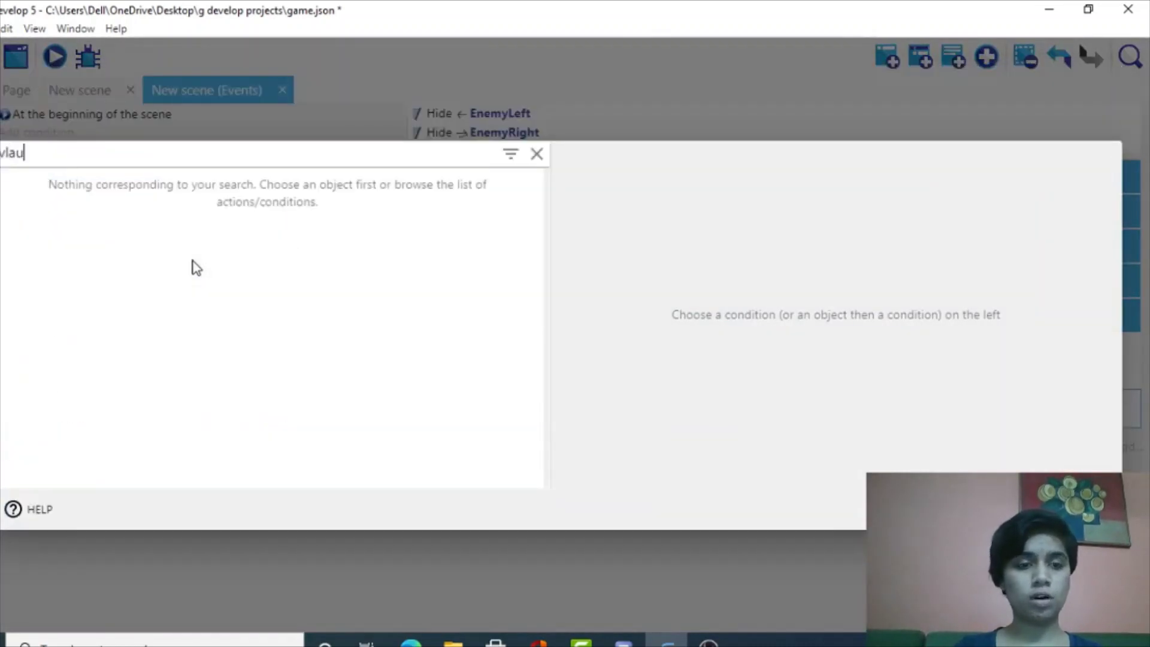
{"action": "key", "text": "BackSpace"}
{"action": "key", "text": "BackSpace"}
{"action": "key", "text": "BackSpace"}
{"action": "key", "text": "BackSpace"}
{"action": "key", "text": "BackSpace"}
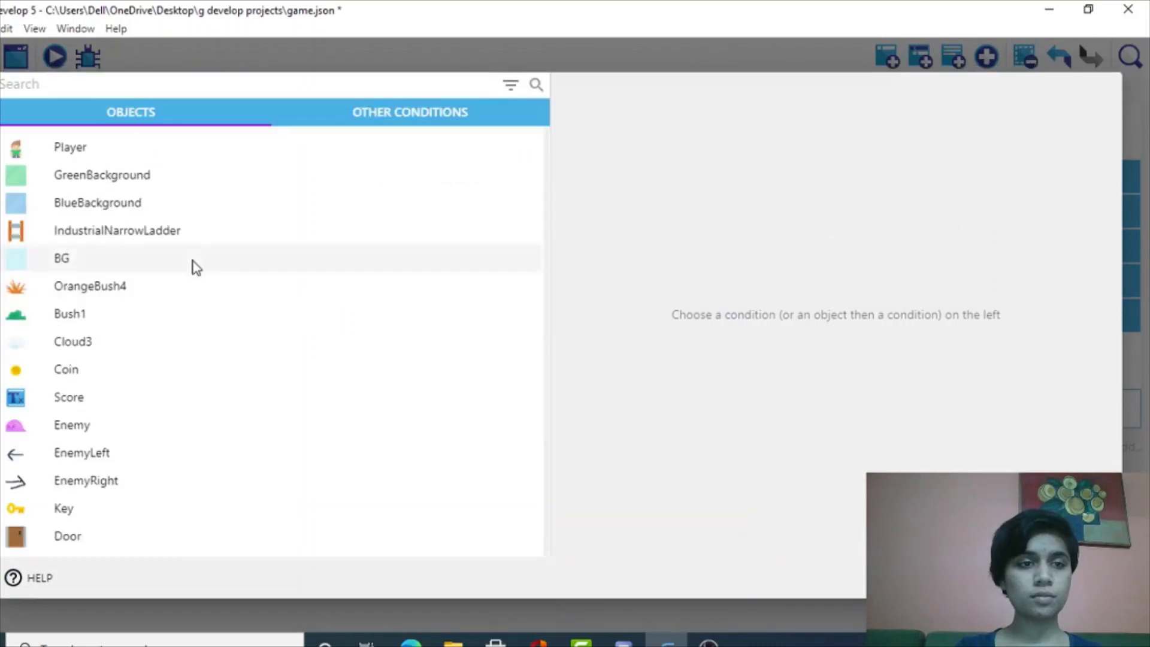
{"action": "type", "text": "obj"}
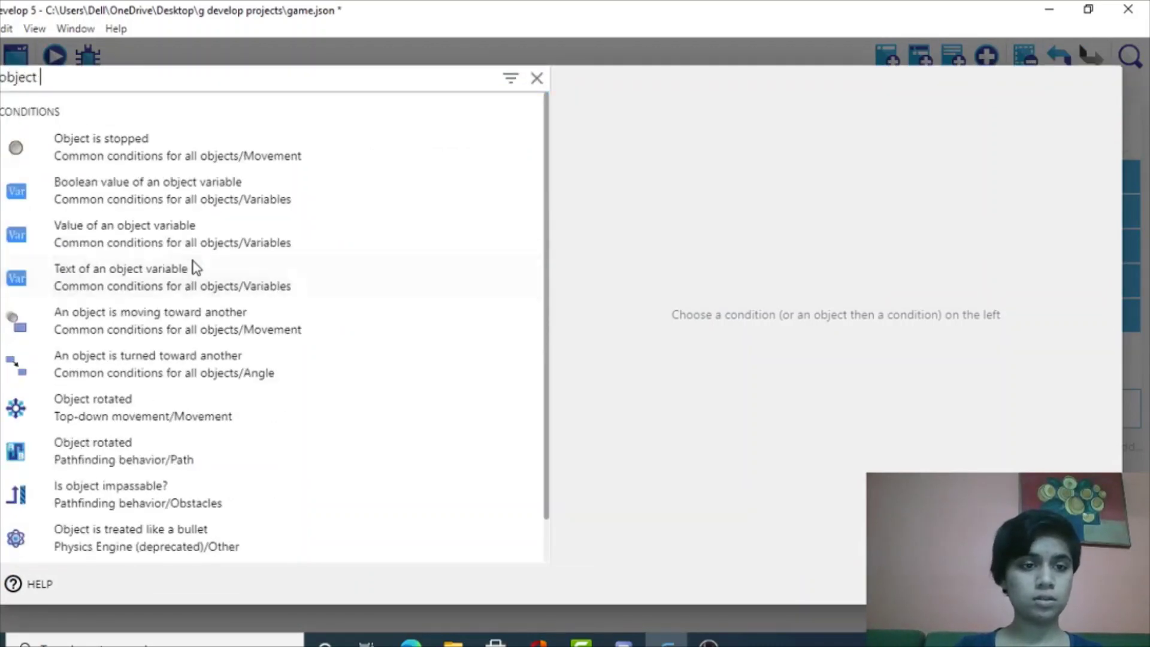
{"action": "type", "text": "ect"}
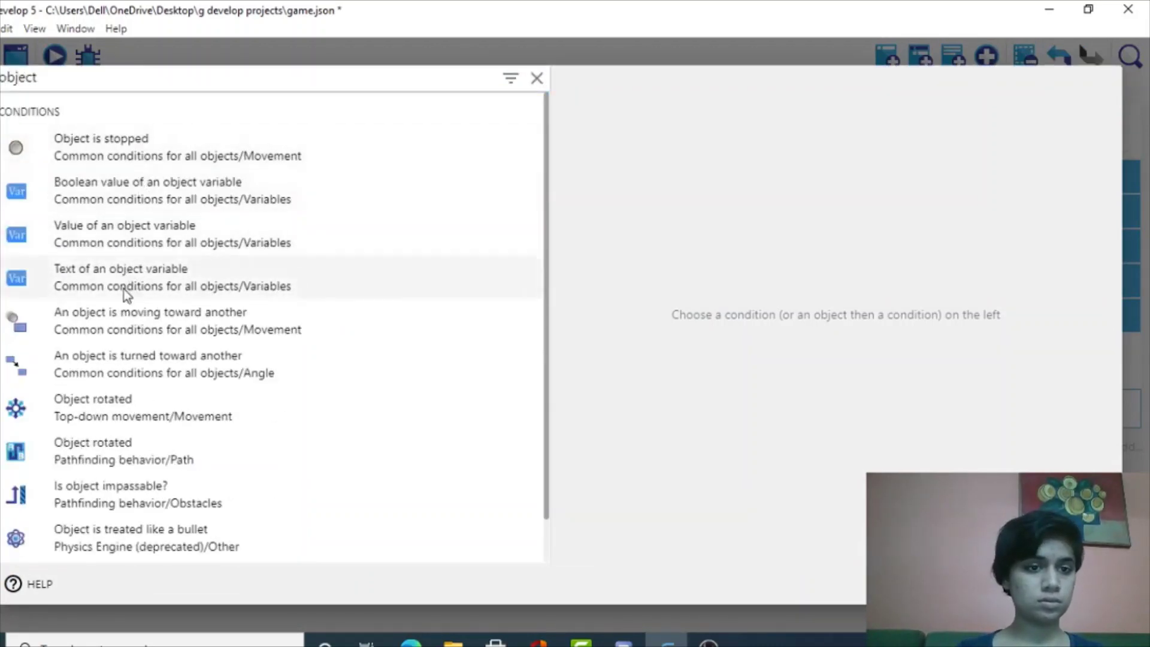
{"action": "type", "text": " va"}
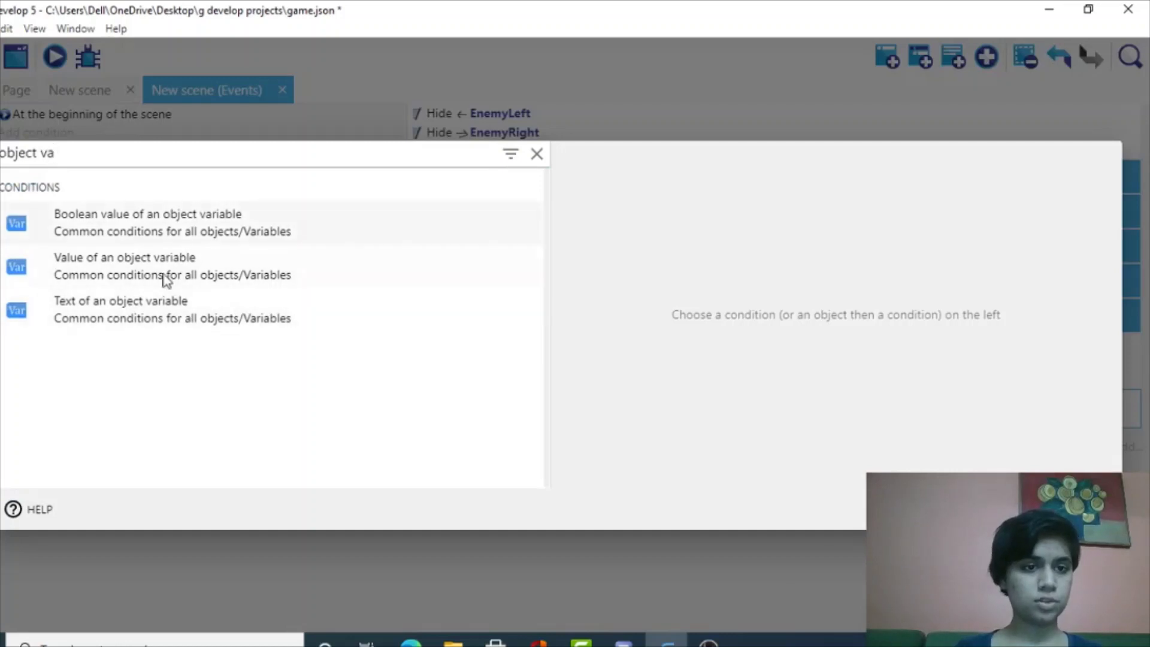
{"action": "left_click", "coordinate": [150, 269]}
{"action": "left_click", "coordinate": [683, 250]}
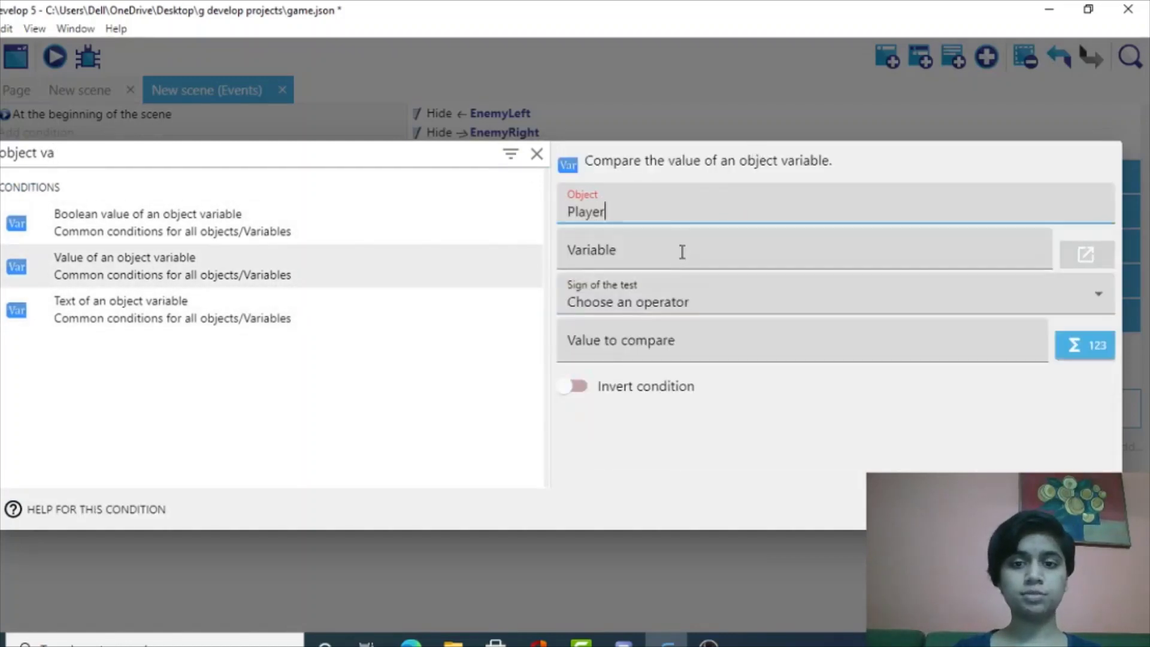
{"action": "left_click", "coordinate": [657, 256]}
{"action": "left_click", "coordinate": [588, 293]}
{"action": "left_click", "coordinate": [651, 308]}
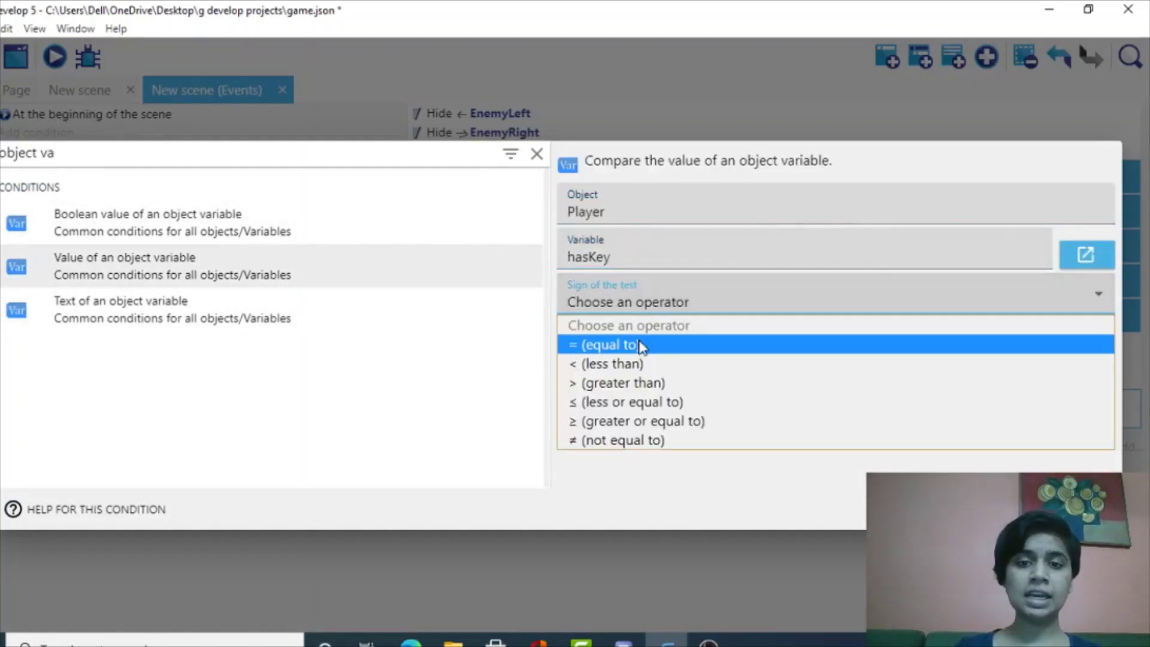
{"action": "left_click", "coordinate": [639, 343]}
{"action": "left_click", "coordinate": [628, 343]}
{"action": "type", "text": "1"}
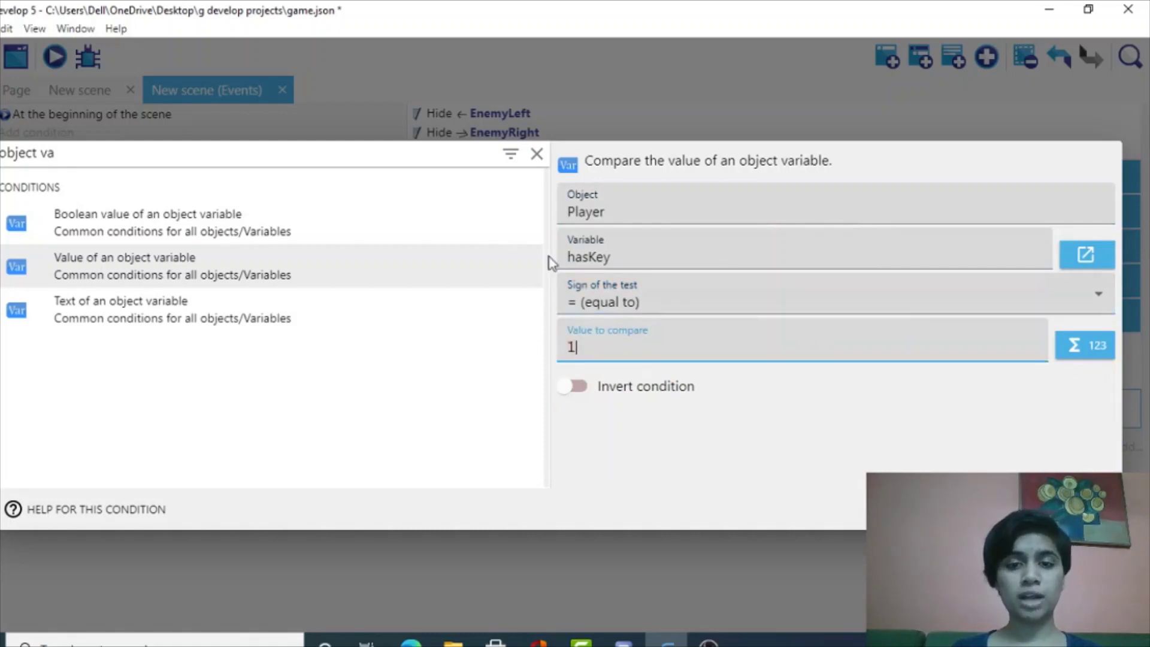
{"action": "key", "text": "Return"}
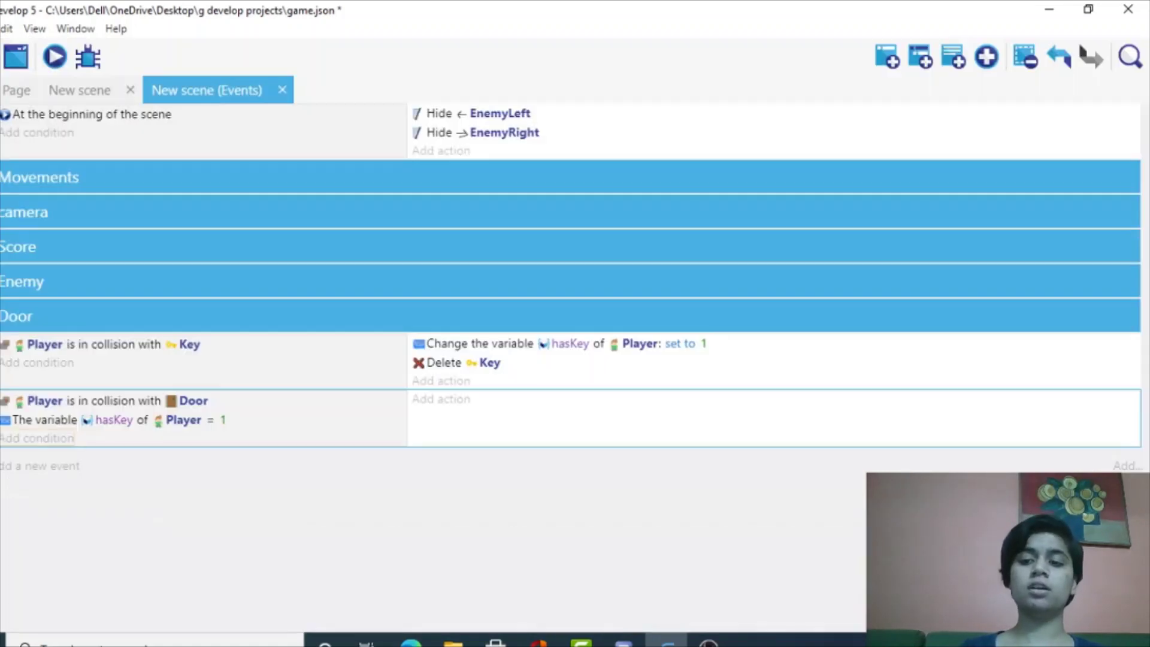
Step: Add a condition checking the global variable Score is greater than 4
{"action": "left_click", "coordinate": [32, 438]}
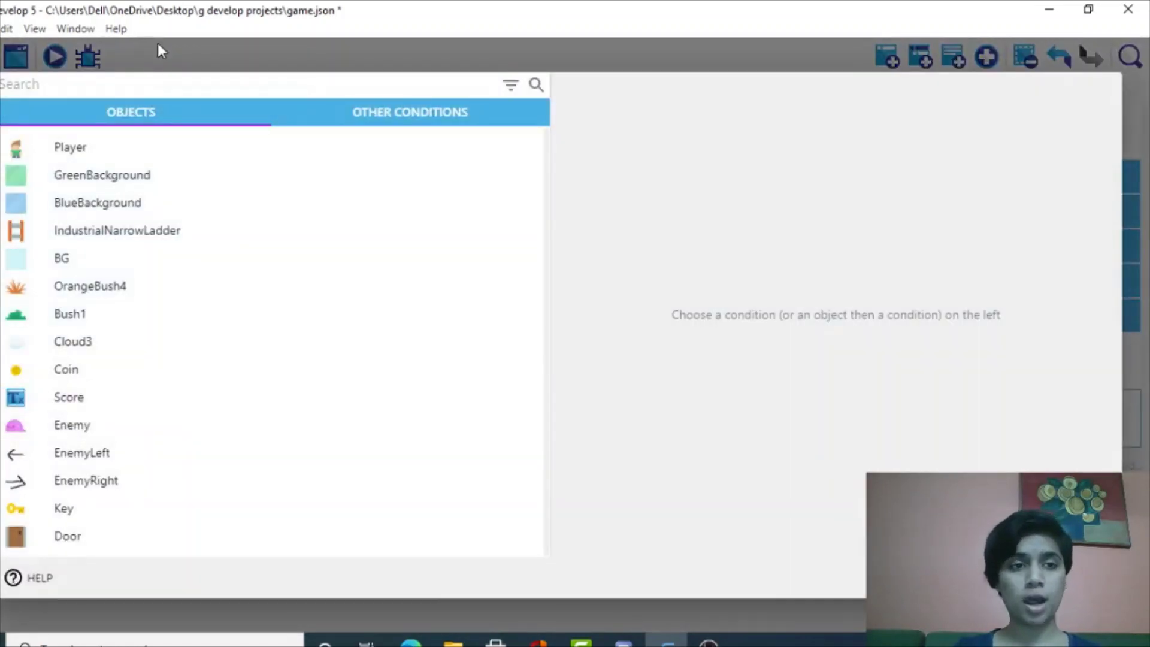
{"action": "left_click", "coordinate": [365, 112]}
{"action": "left_click", "coordinate": [113, 203]}
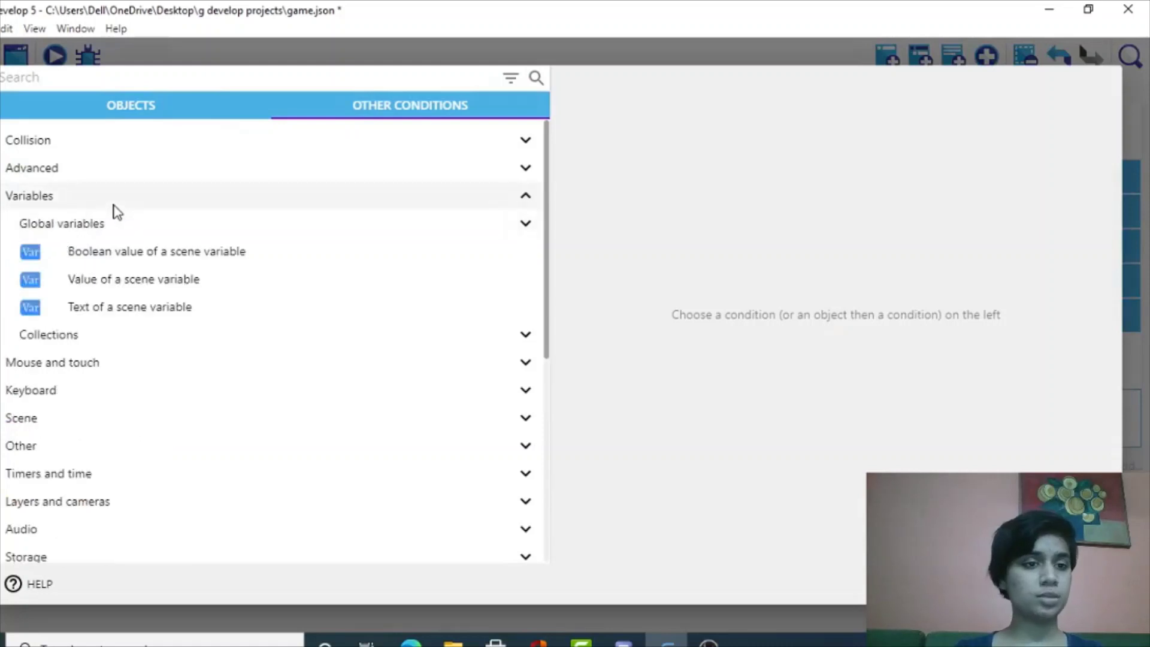
{"action": "left_click", "coordinate": [131, 232]}
{"action": "left_click", "coordinate": [142, 309]}
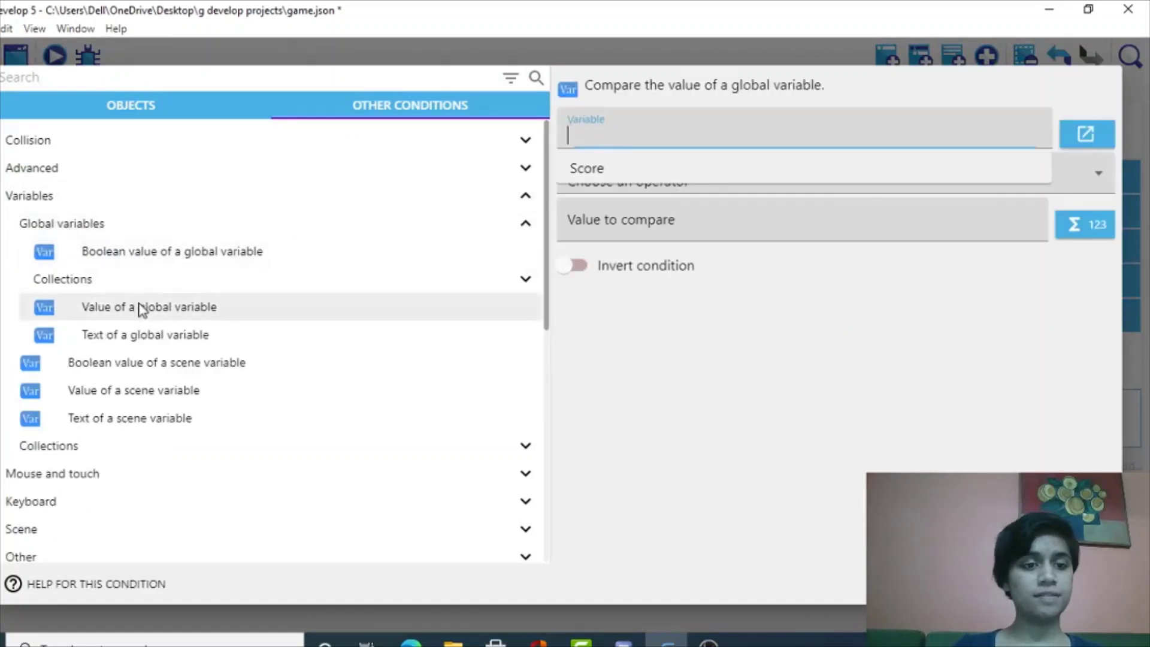
{"action": "left_click", "coordinate": [590, 169]}
{"action": "left_click", "coordinate": [609, 183]}
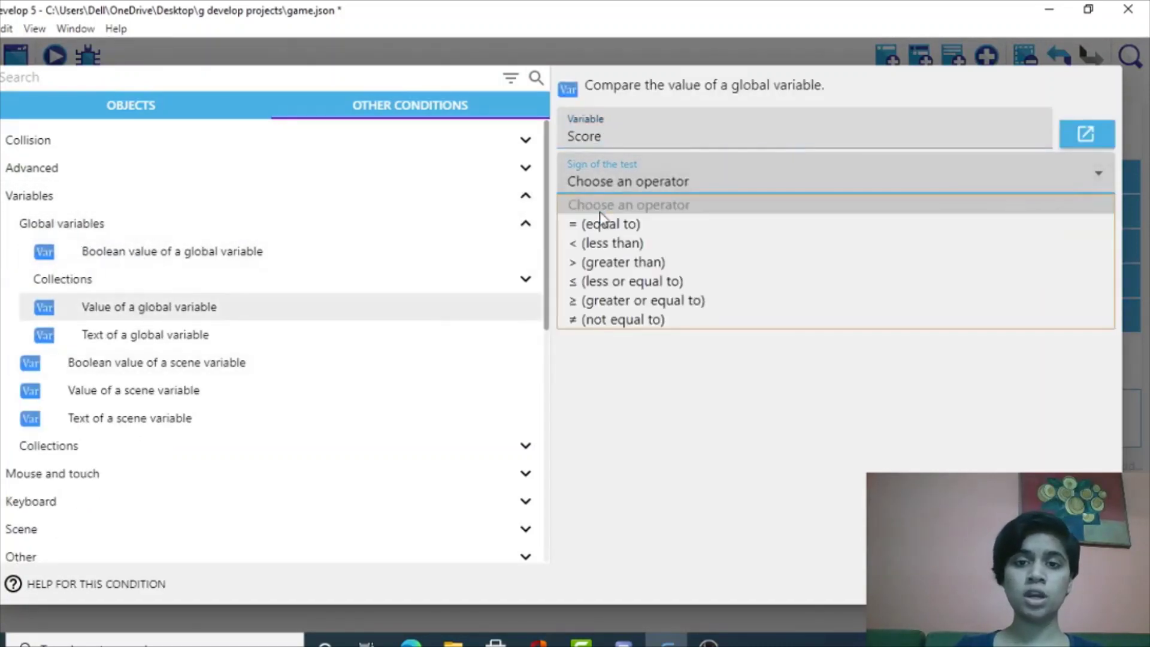
{"action": "left_click", "coordinate": [601, 224]}
{"action": "left_click", "coordinate": [620, 181]}
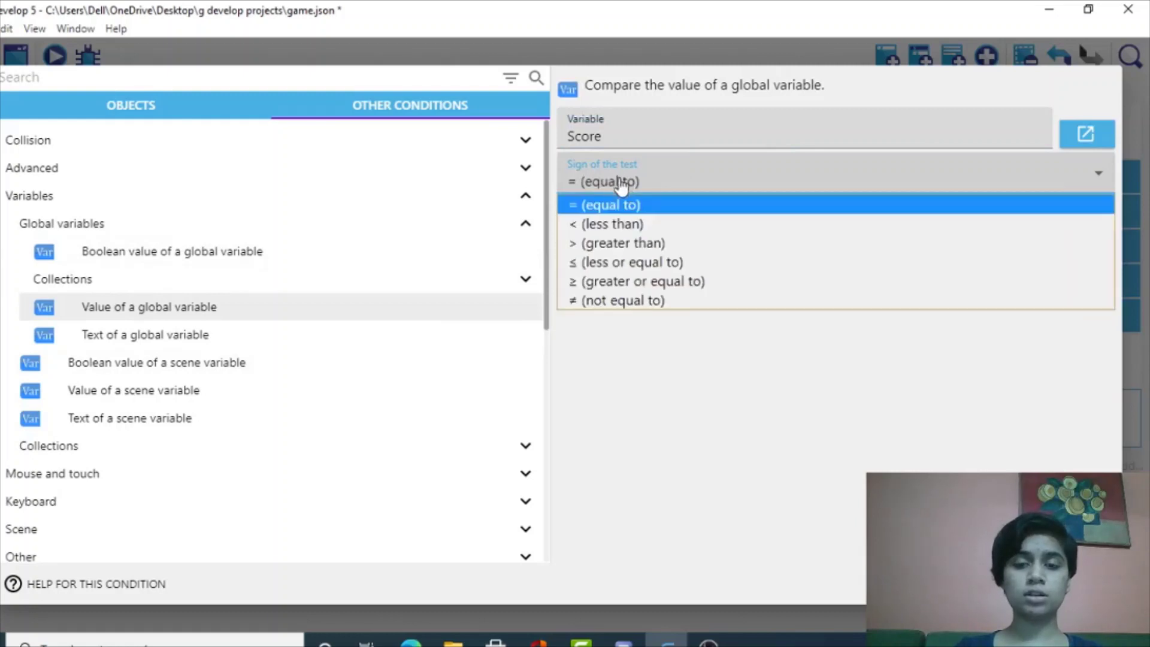
{"action": "left_click", "coordinate": [623, 244]}
{"action": "left_click", "coordinate": [608, 222]}
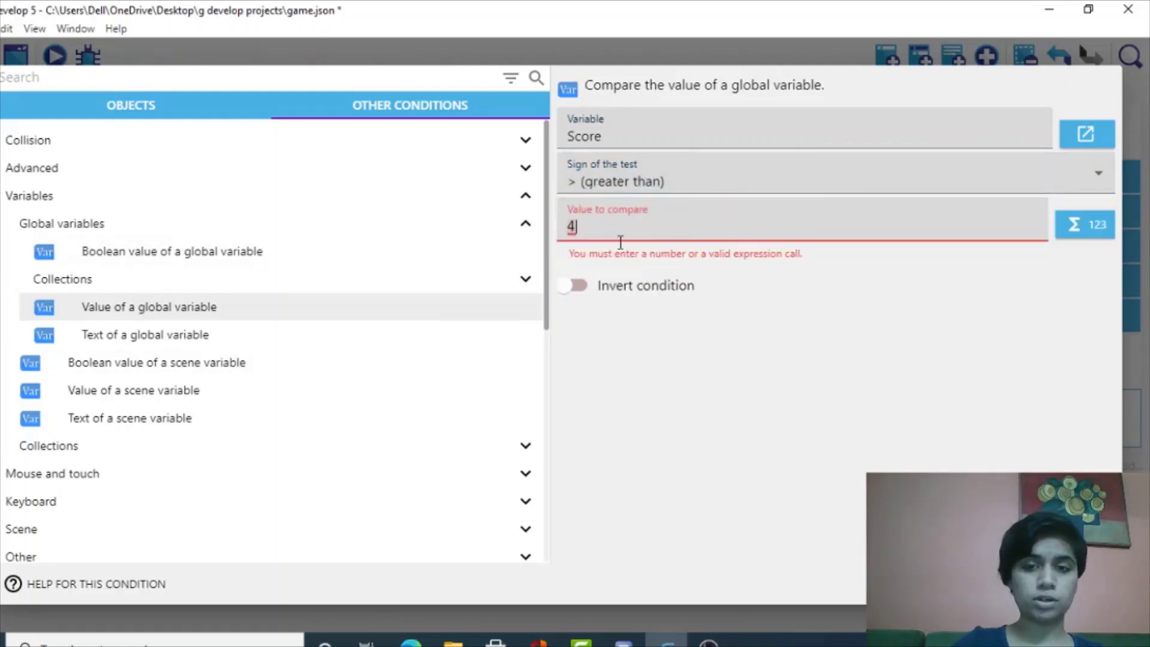
{"action": "key", "text": "Return"}
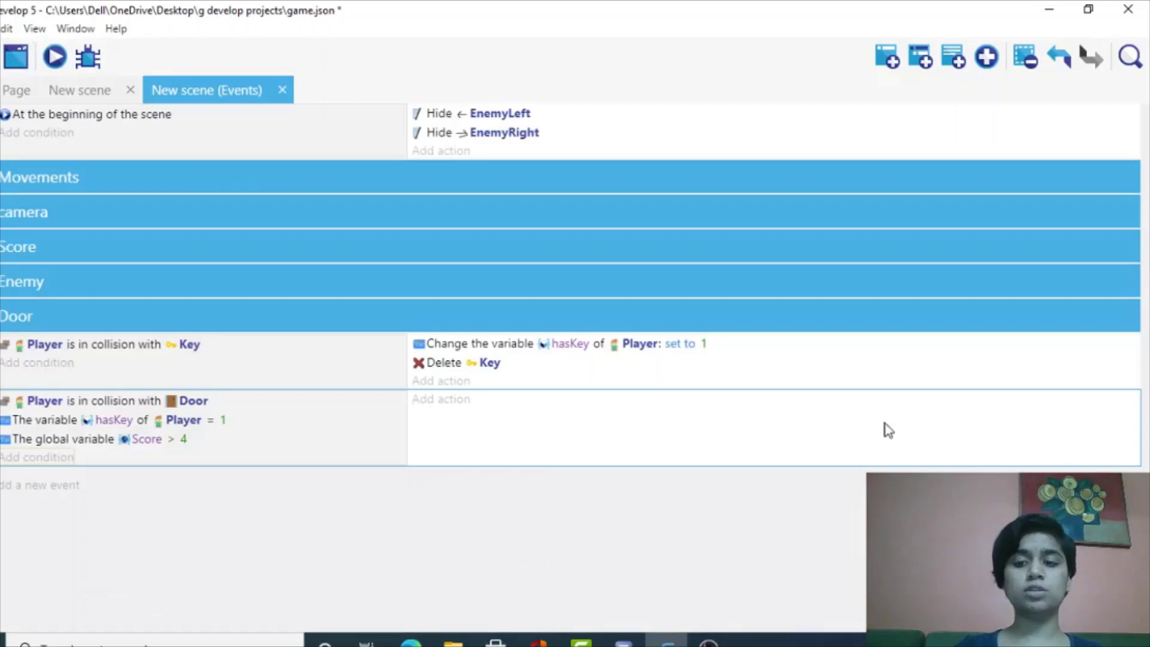